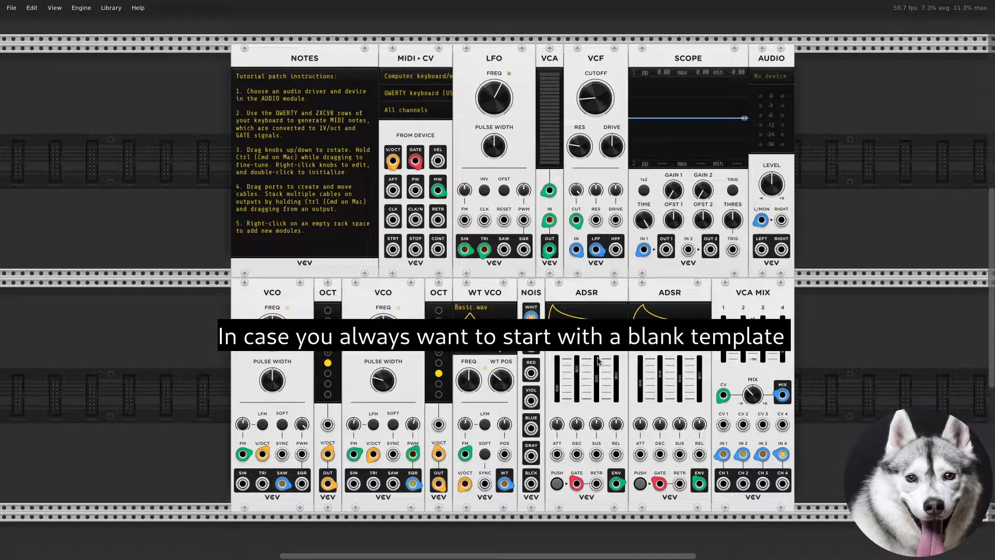
- Delete every module except the Audio module and overwrite the startup template with this blank rack
left_click_drag(181, 214, 740, 317)
key("Delete")
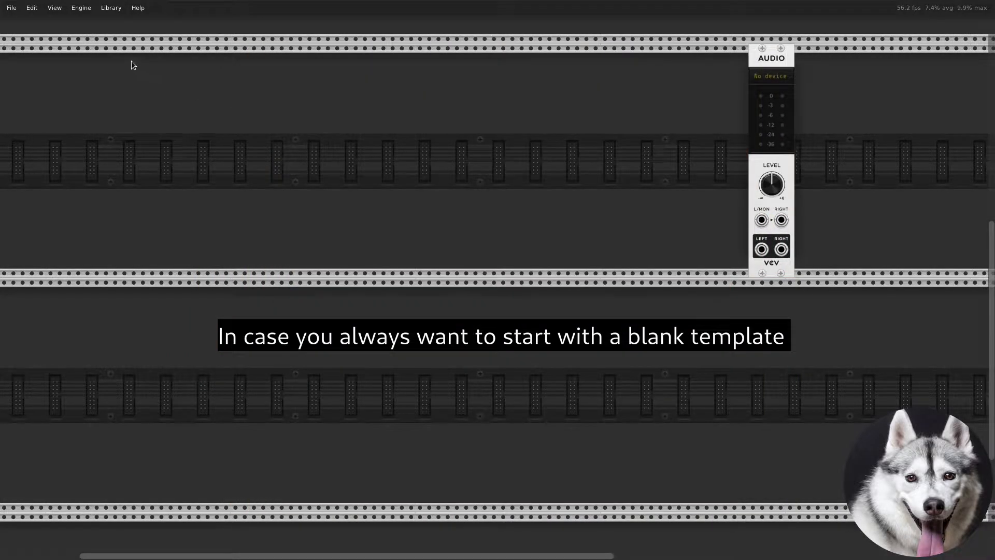
left_click(11, 8)
left_click(56, 96)
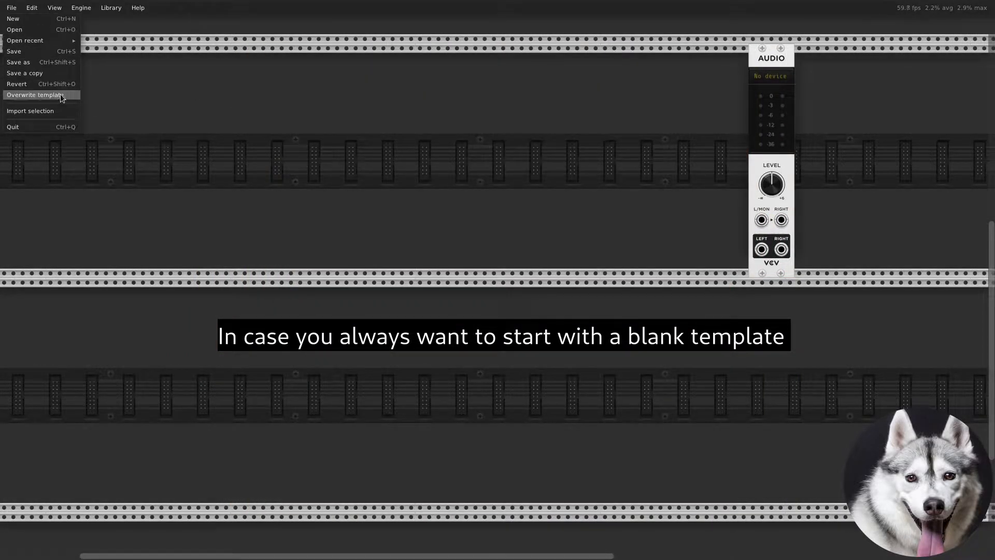
left_click(616, 319)
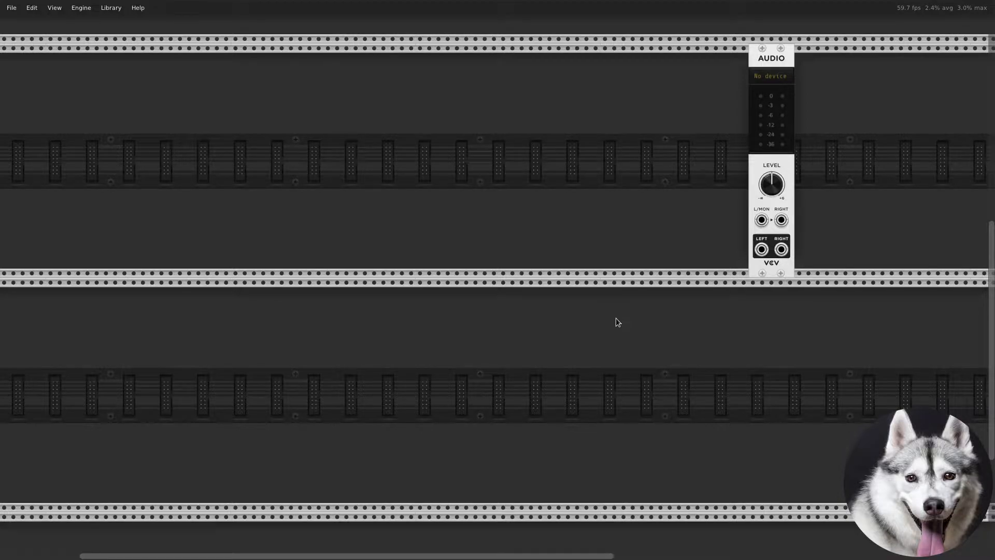
- Add the Random Sampler module to the rack by searching the module browser for aud
right_click(615, 319)
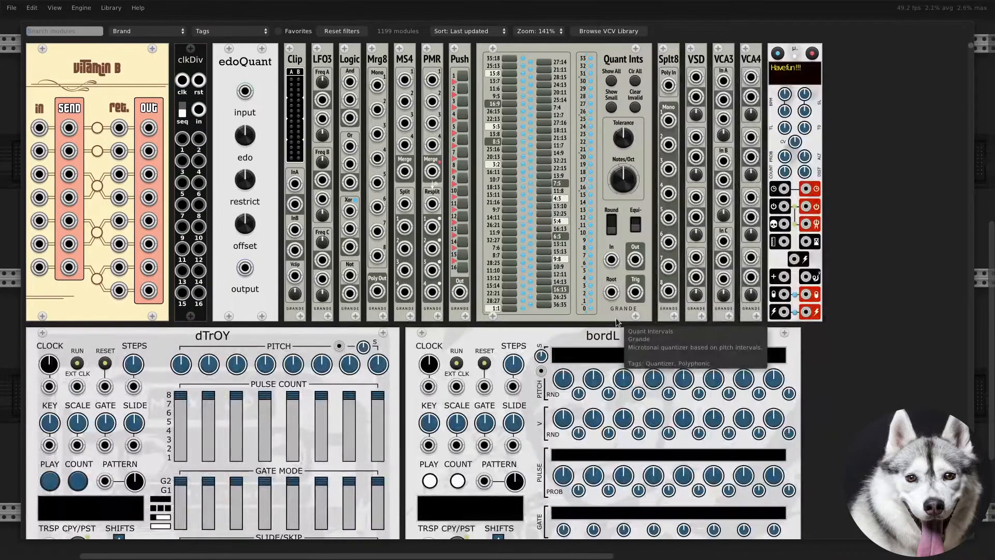
type("aud")
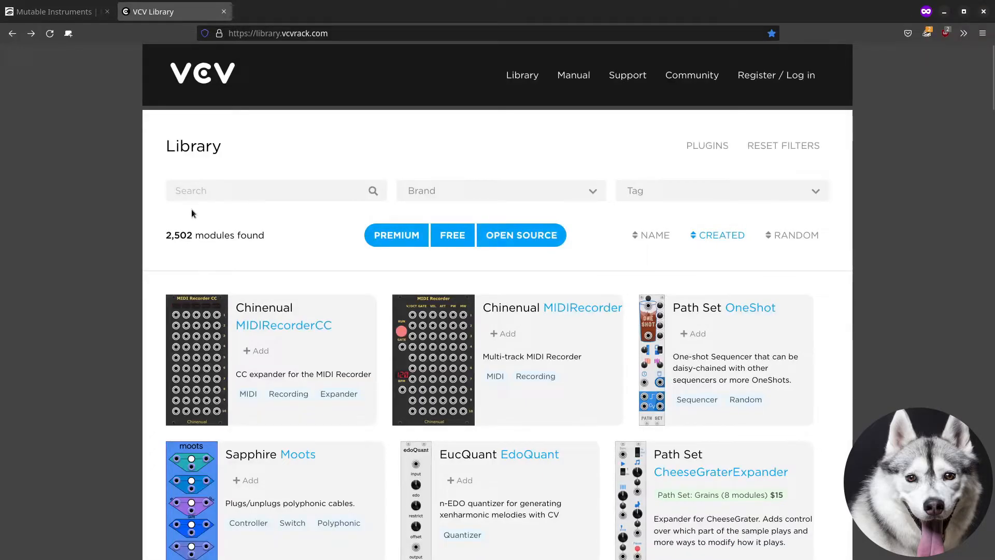
- Search the VCV Library website for audible instruments random
left_click(216, 190)
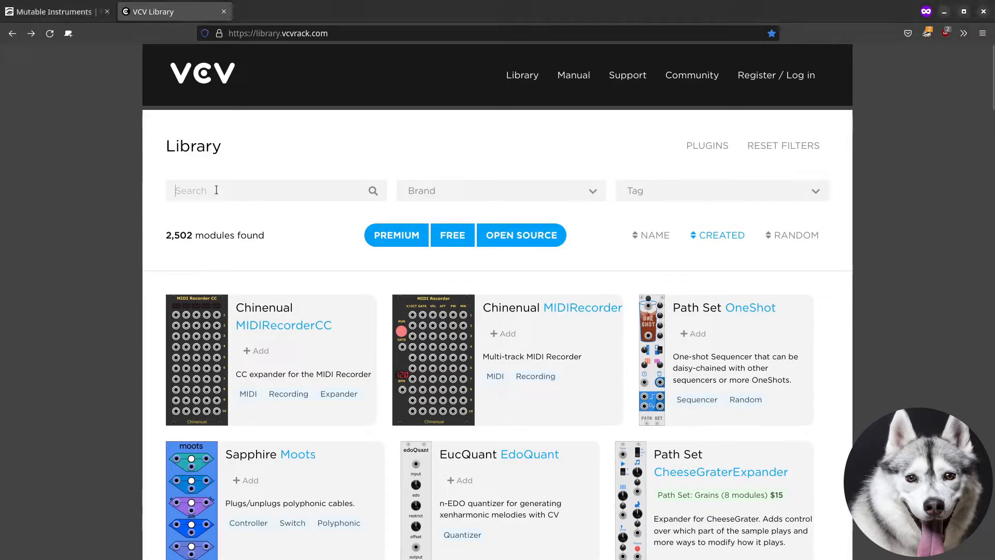
type("audible instruments random")
key("Return")
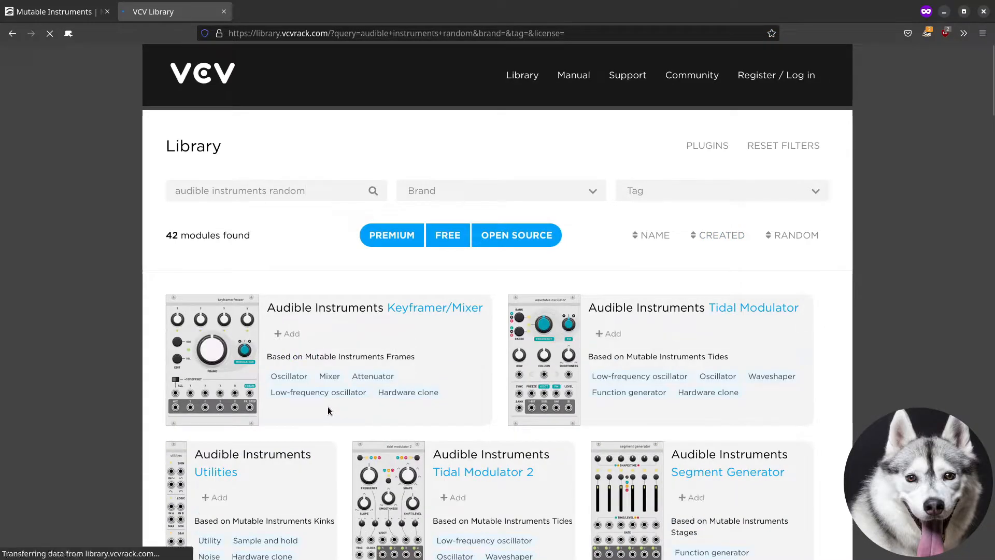
- Open the Random Sampler's library page and look over its tags and details
scroll(328, 409, "down", 5)
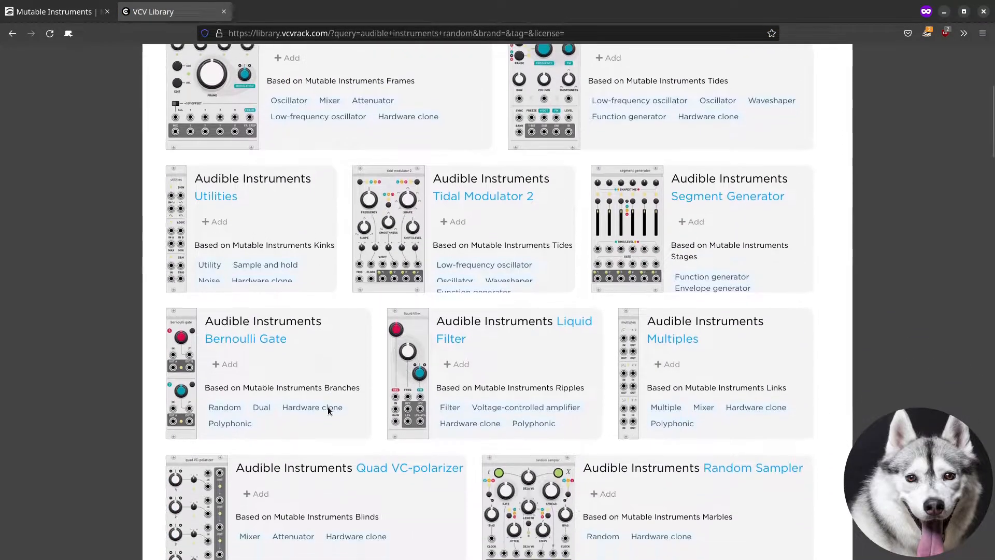
scroll(328, 407, "down", 3)
left_click(727, 319)
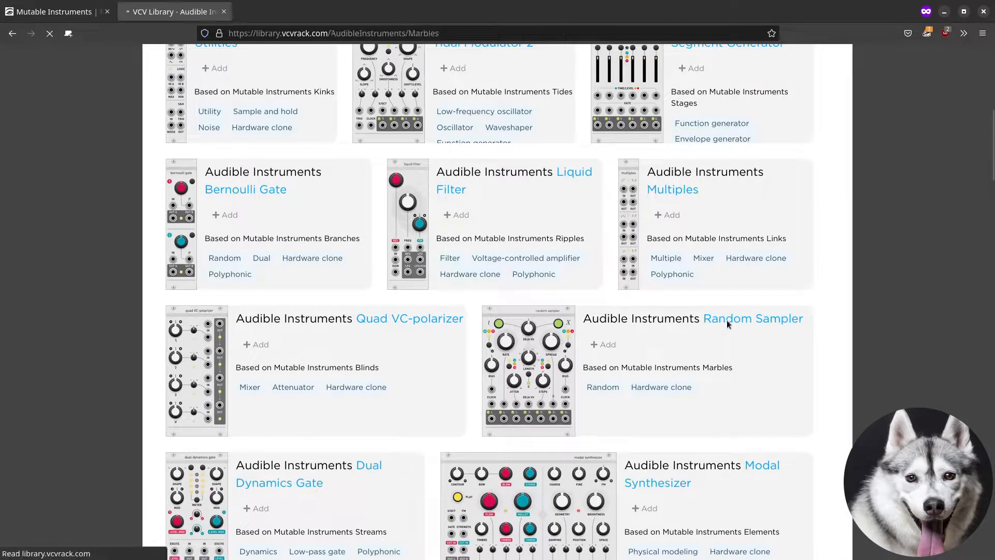
scroll(666, 329, "down", 2)
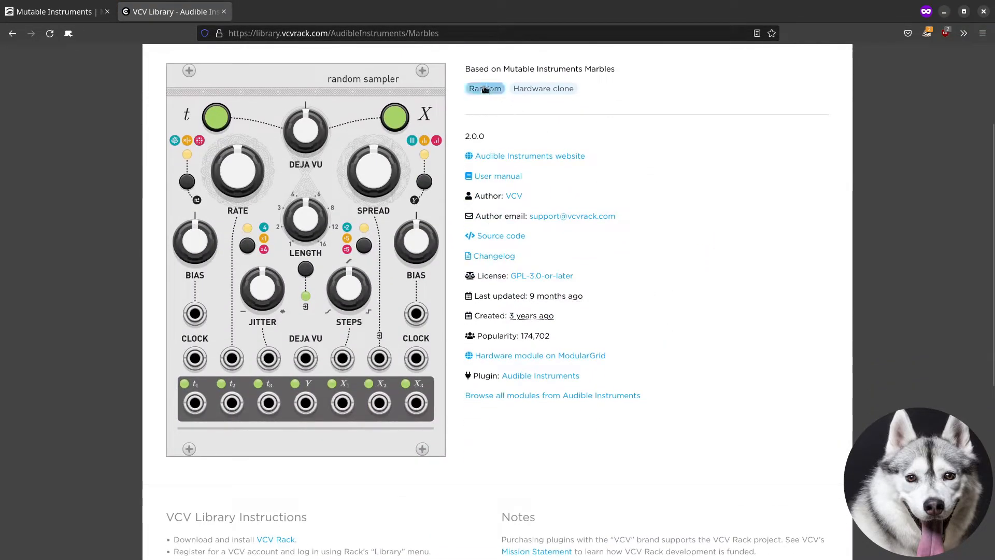
left_click_drag(465, 90, 596, 90)
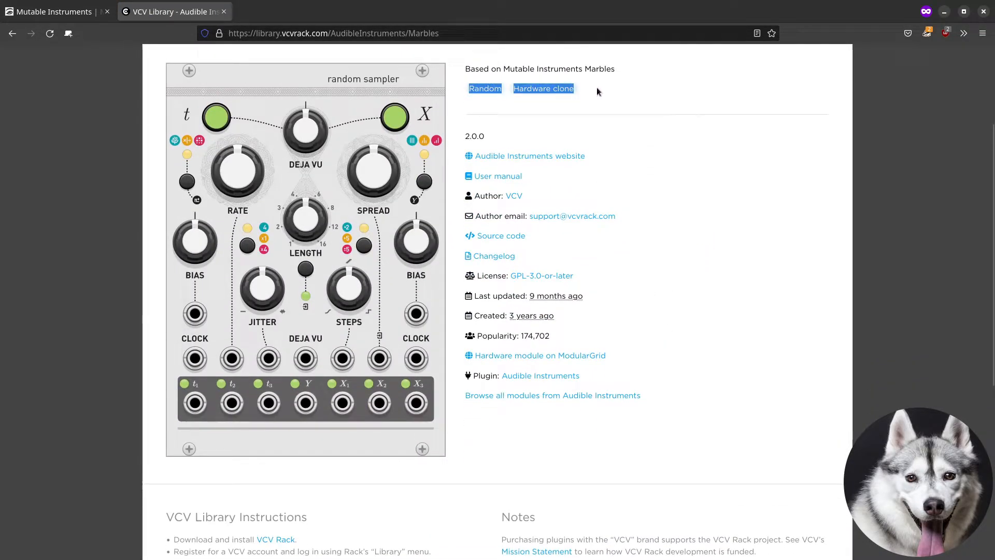
left_click(591, 129)
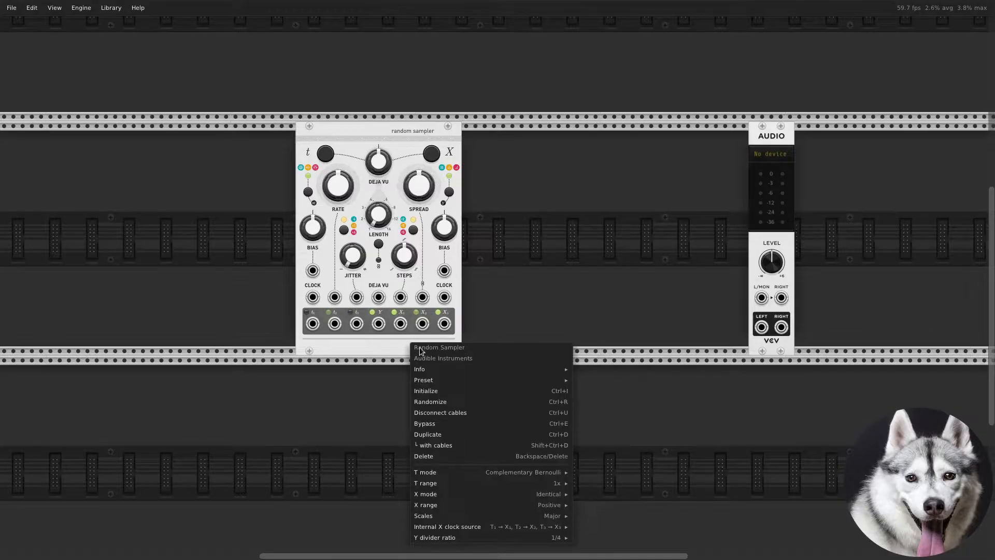
- Open the Random Sampler's user manual from its module info menu, read through it and return to the rack
mouse_move(434, 371)
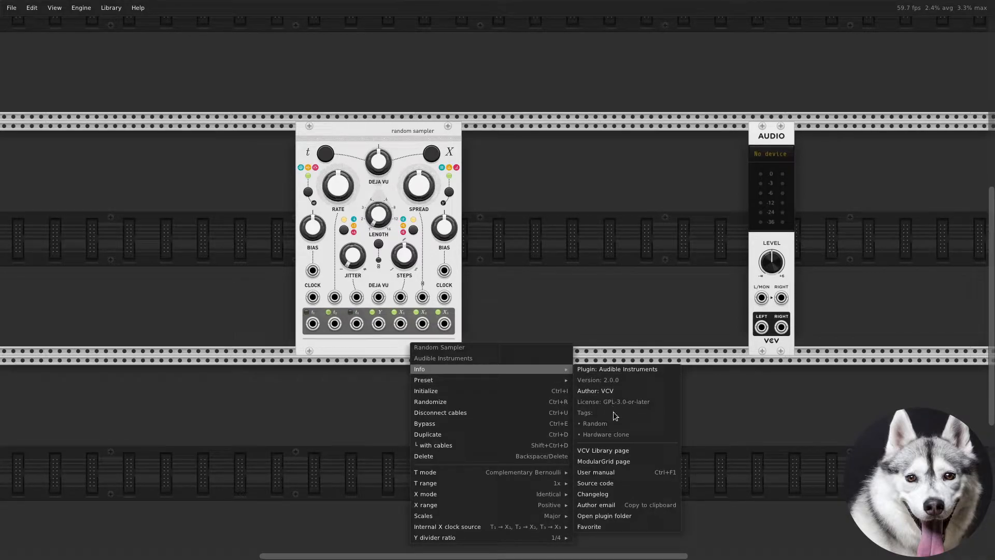
left_click(624, 472)
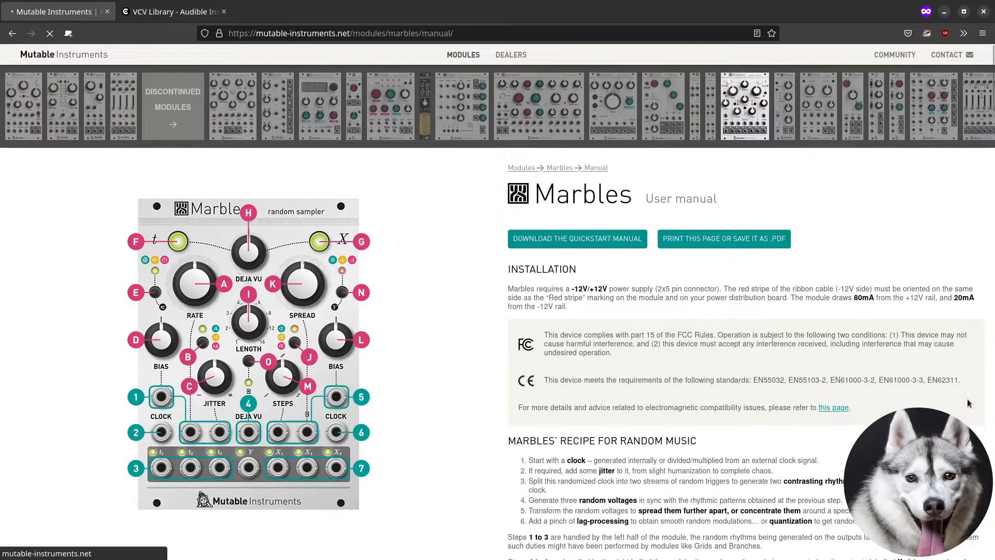
scroll(925, 309, "down", 15)
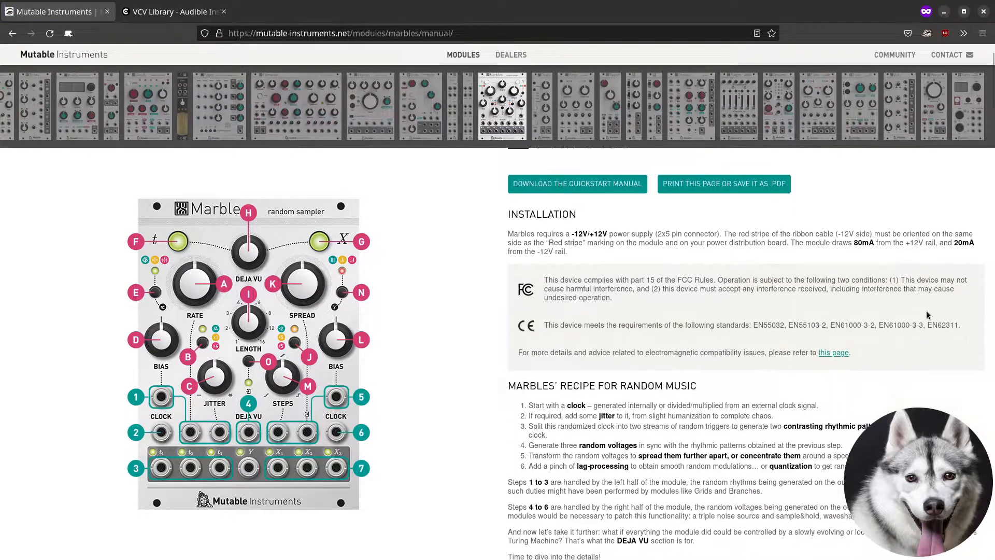
scroll(927, 312, "down", 15)
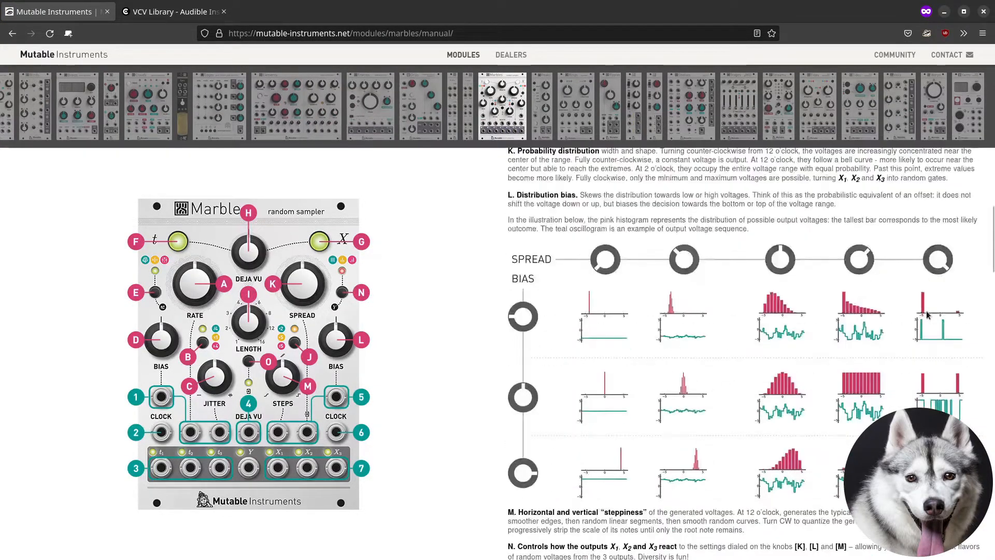
scroll(927, 315, "down", 15)
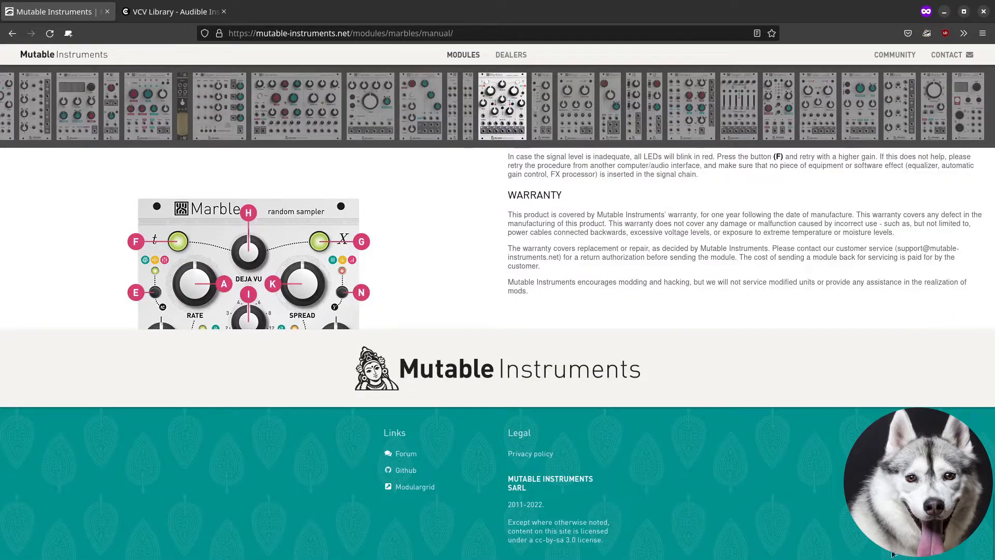
key("alt+Tab")
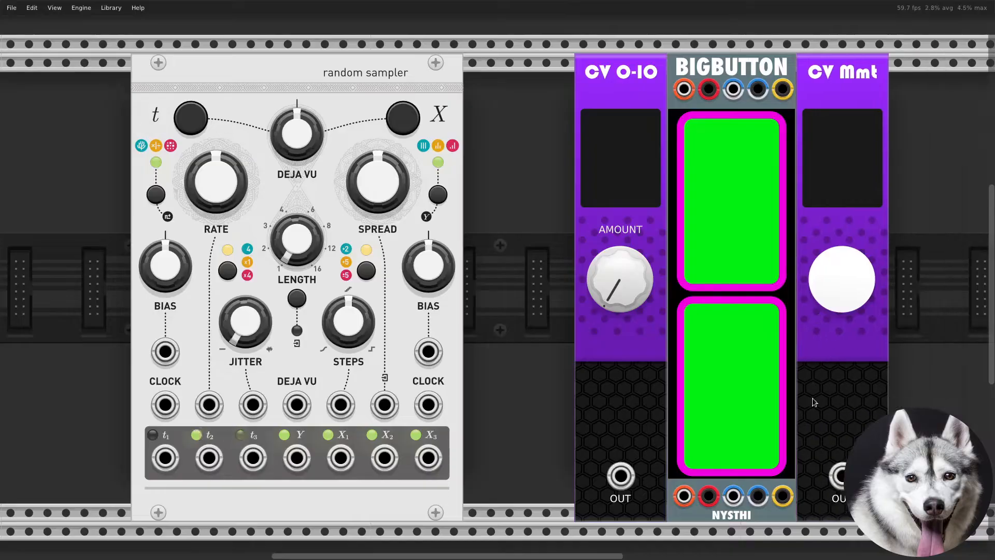
- Connect the Random Sampler's t1 output to the Scope's IN 1 input with a new cable
left_click_drag(881, 433, 789, 433)
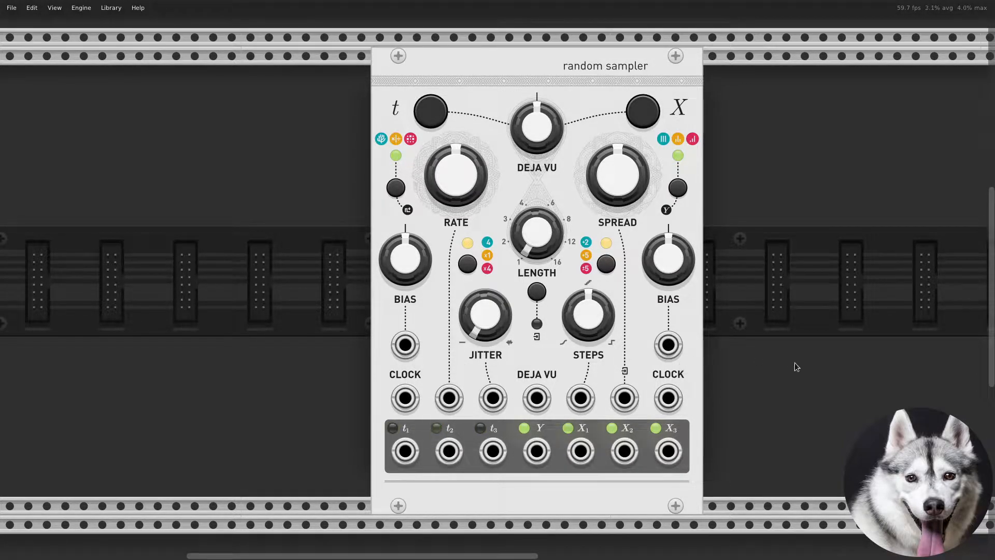
left_click_drag(816, 376, 576, 383)
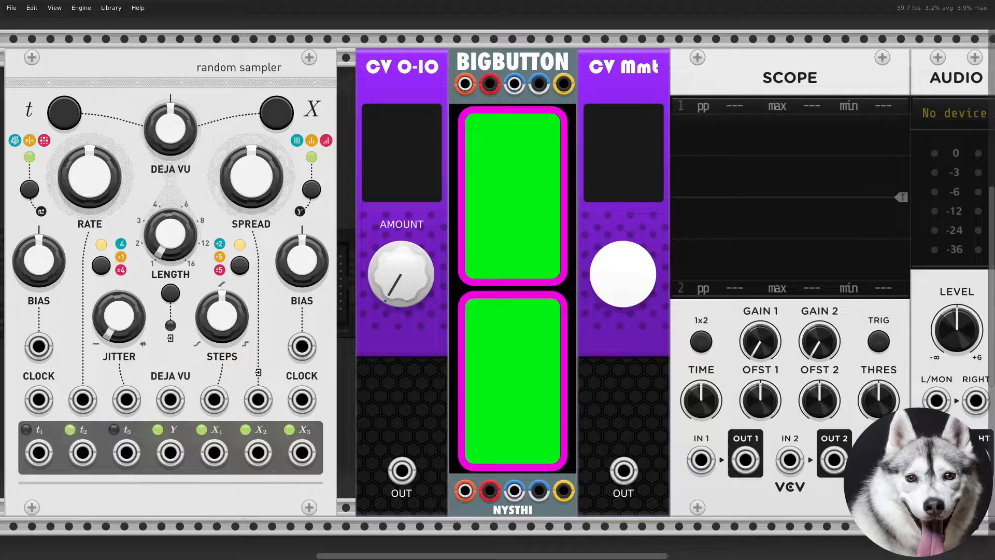
right_click(42, 453)
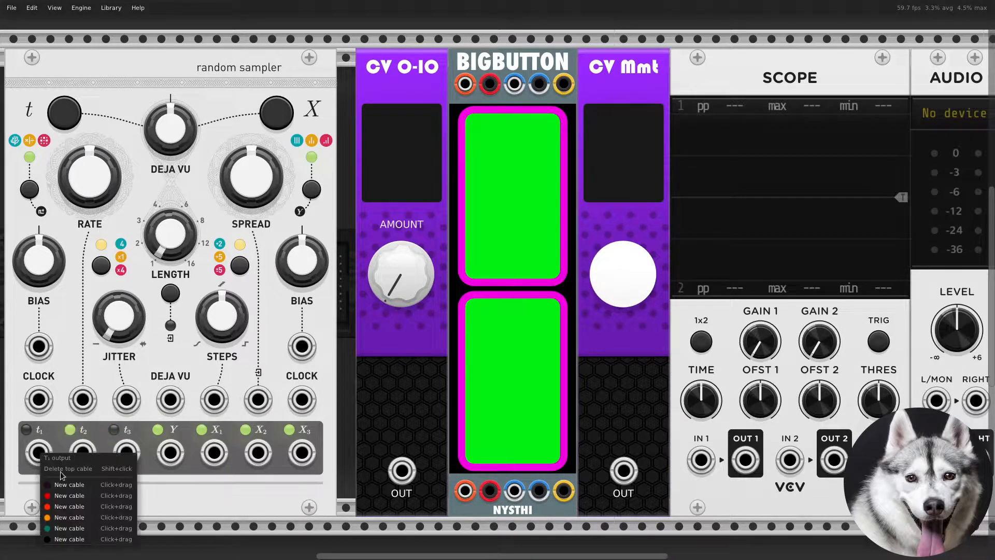
mouse_move(78, 529)
left_mouse_down()
mouse_move(437, 413)
mouse_move(711, 431)
mouse_move(700, 459)
left_mouse_up()
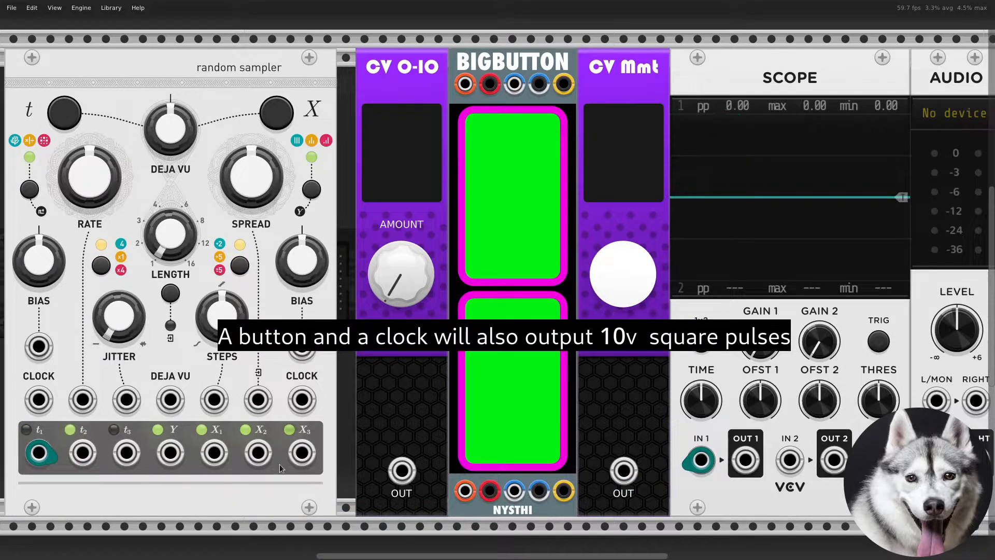
- Move the Scope cable's source to the t3 output and patch t1 into the Scope's IN 2 with a second cable
left_click_drag(40, 452, 79, 449)
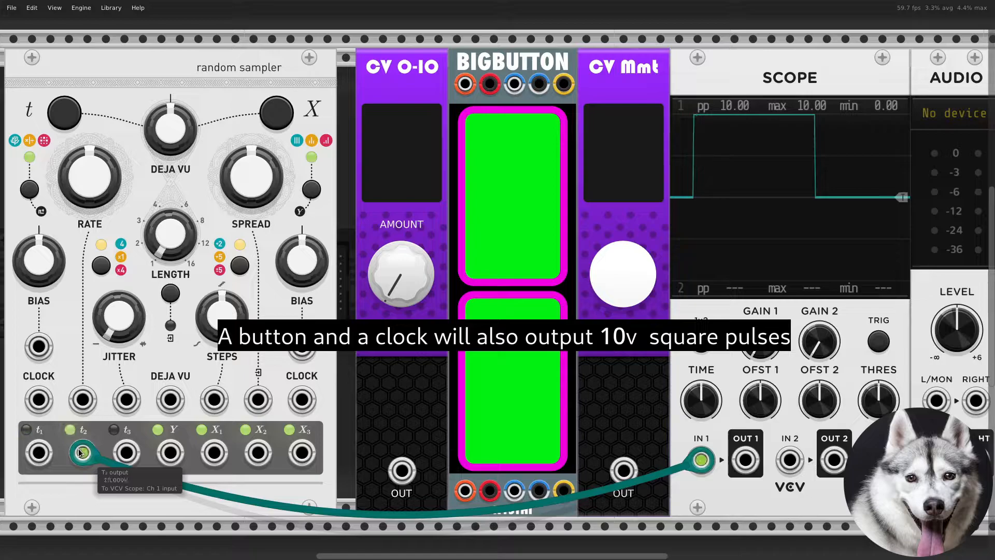
left_click_drag(79, 453, 118, 451)
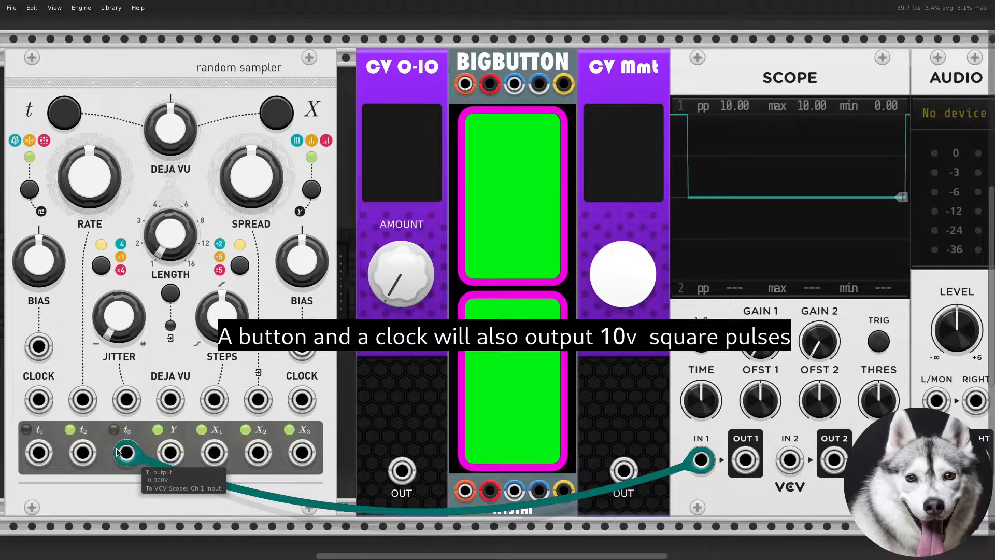
right_click(37, 452)
left_click_drag(71, 483, 786, 466)
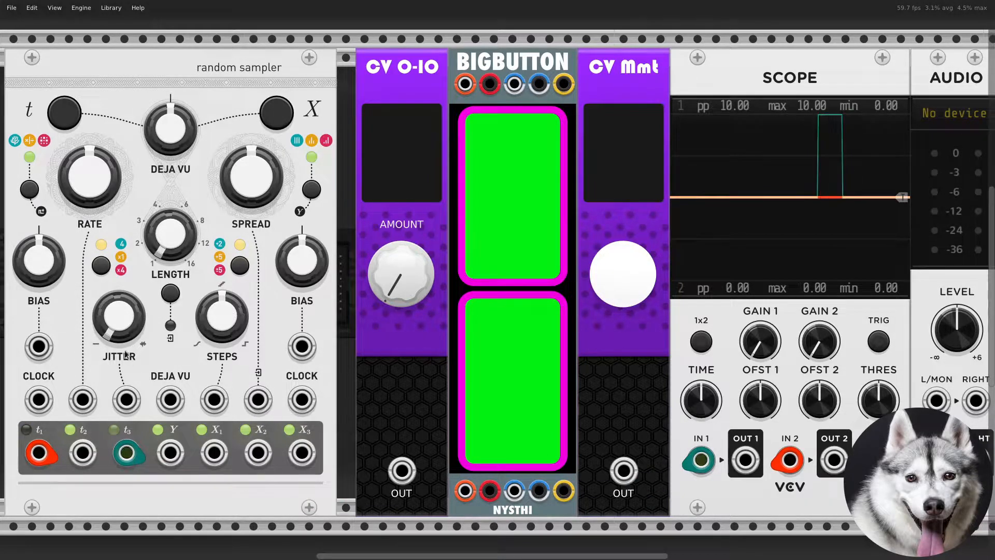
- Adjust the Random Sampler's rate, left bias and jitter knobs while watching the scope
mouse_move(90, 176)
left_mouse_down()
mouse_move(89, 135)
mouse_move(90, 181)
left_mouse_up()
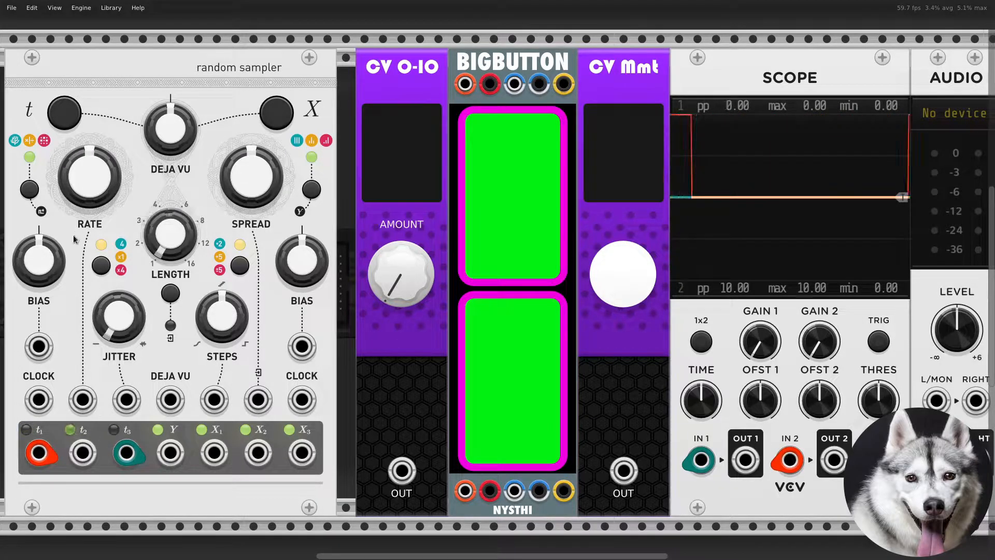
mouse_move(26, 264)
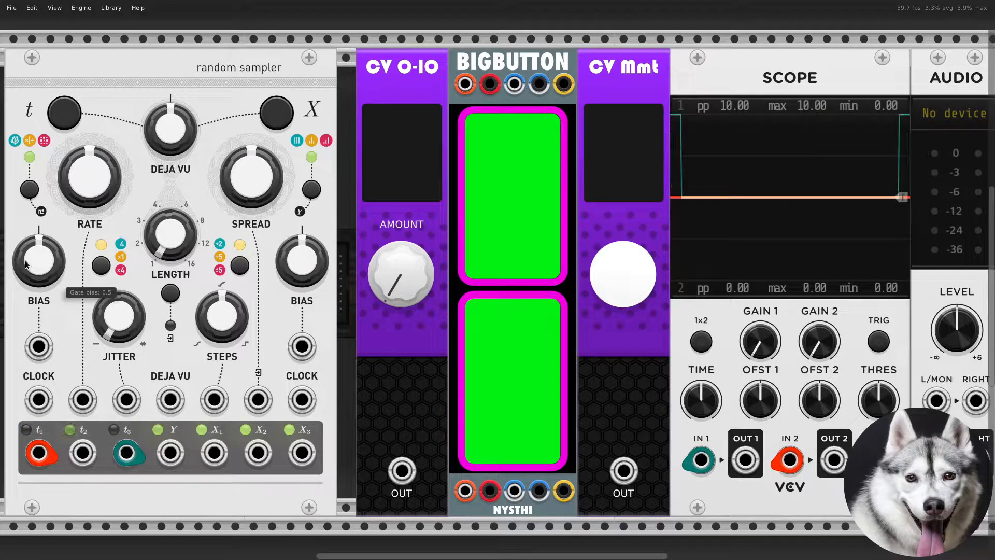
left_click_drag(25, 264, 26, 290)
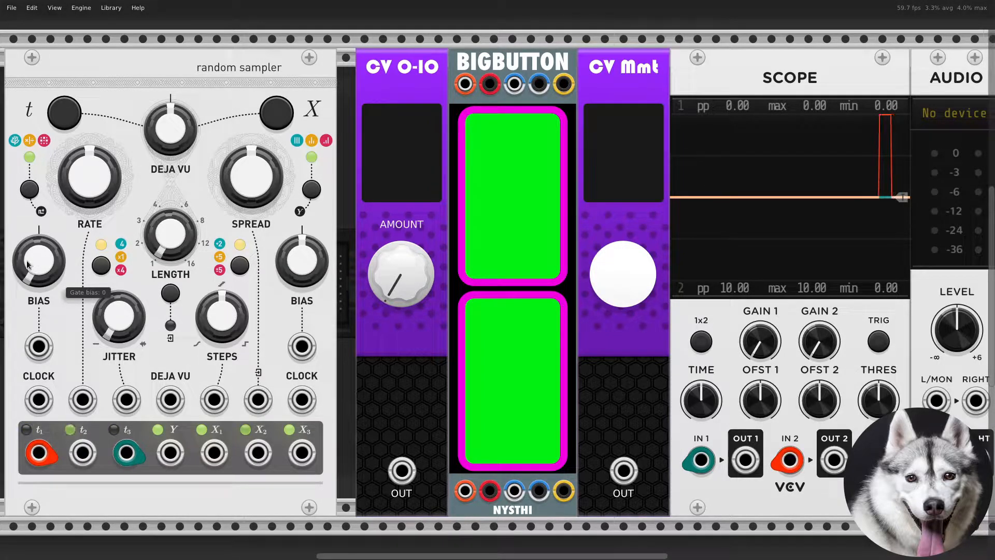
left_click_drag(80, 185, 80, 85)
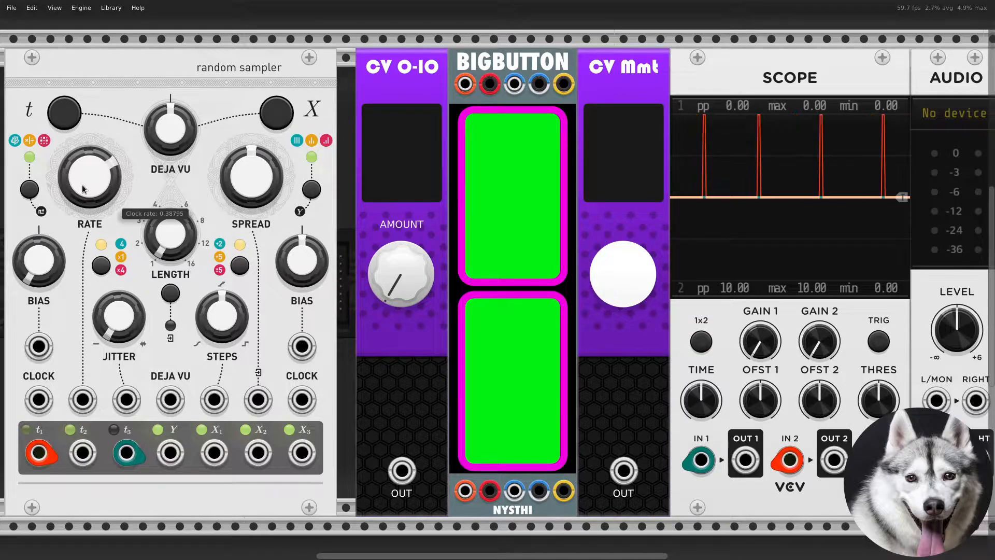
left_click_drag(54, 270, 54, 233)
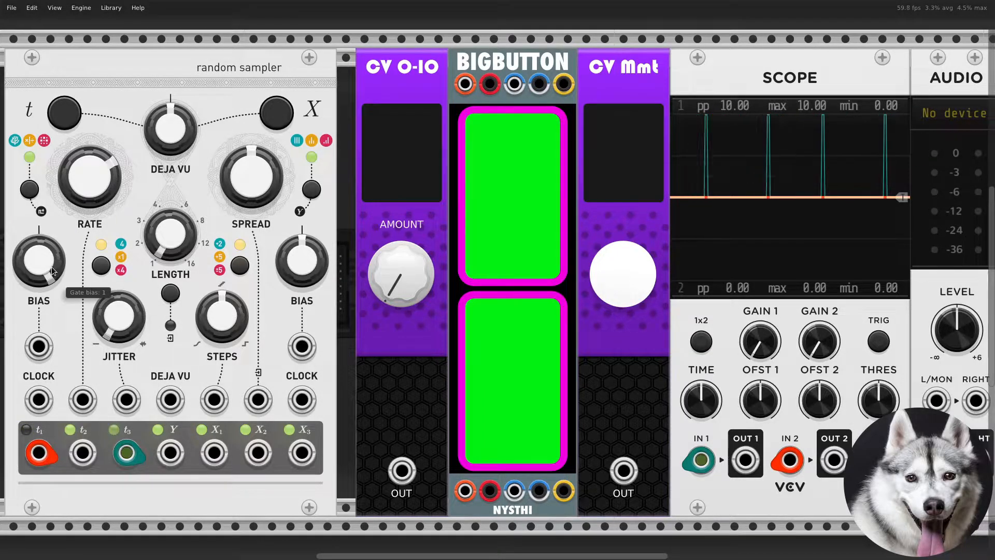
left_click_drag(117, 322, 117, 278)
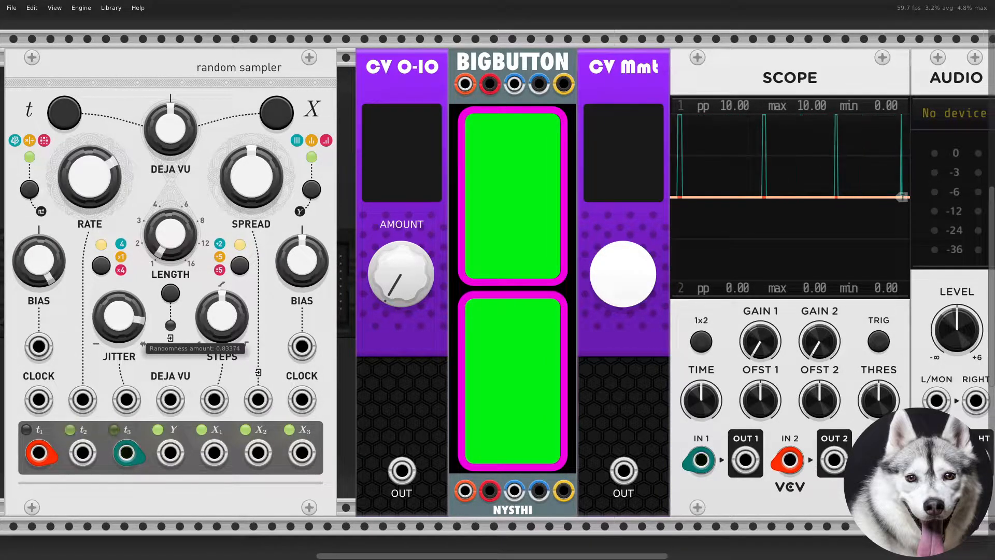
- Reset the jitter, left bias and rate knobs to their defaults
double_click(130, 336)
double_click(61, 271)
double_click(109, 191)
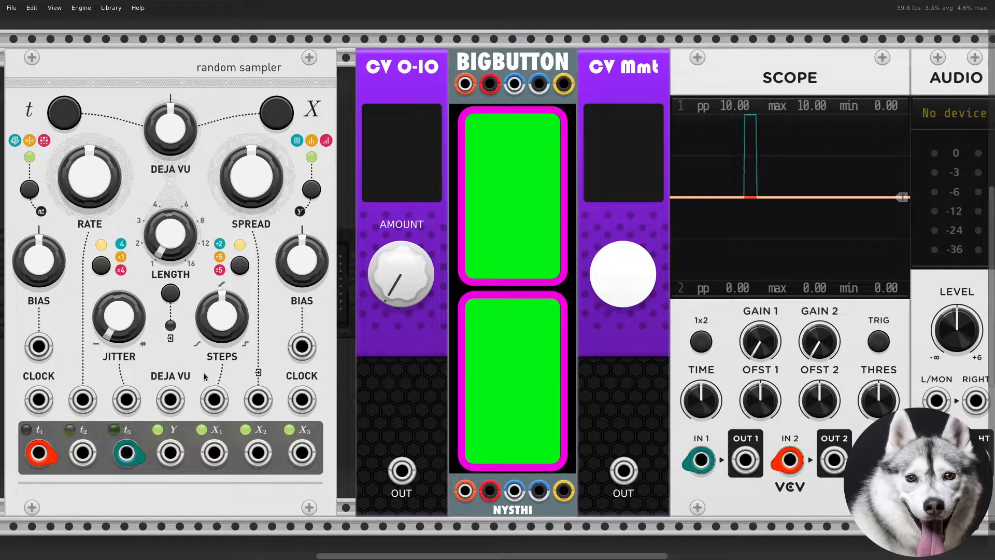
- Remove both Scope cables and connect the X1 output to the Scope's IN 1 instead
left_click_drag(702, 463, 657, 496)
left_click_drag(792, 464, 629, 509)
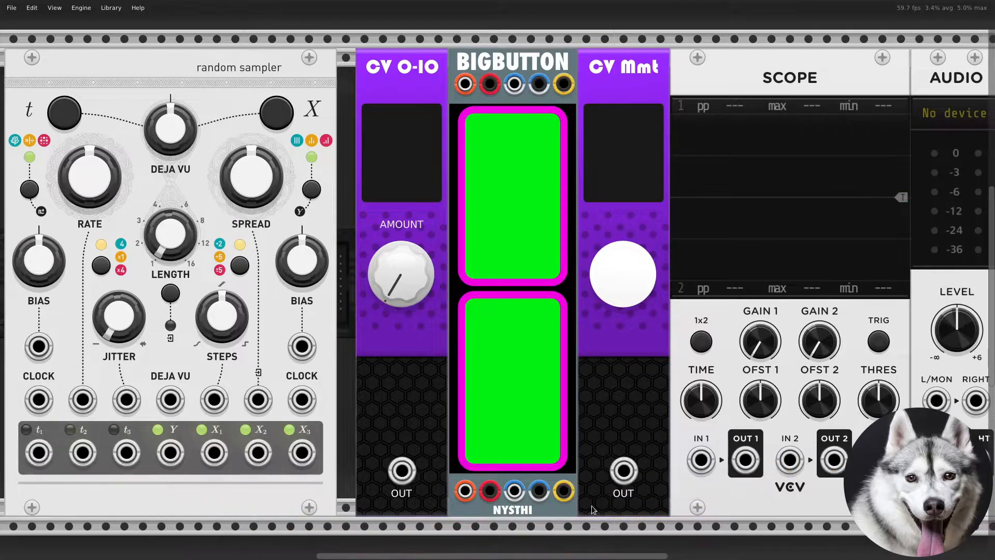
right_click(211, 459)
mouse_move(214, 454)
left_mouse_down()
mouse_move(733, 439)
mouse_move(701, 460)
left_mouse_up()
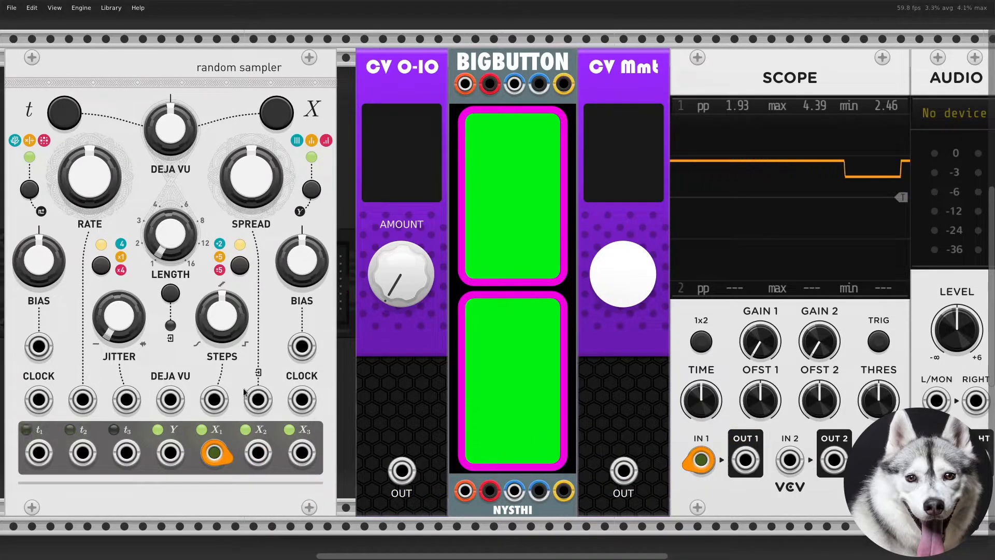
- Patch the t1 output into the Scope's IN 2 with a new teal cable
right_click(27, 460)
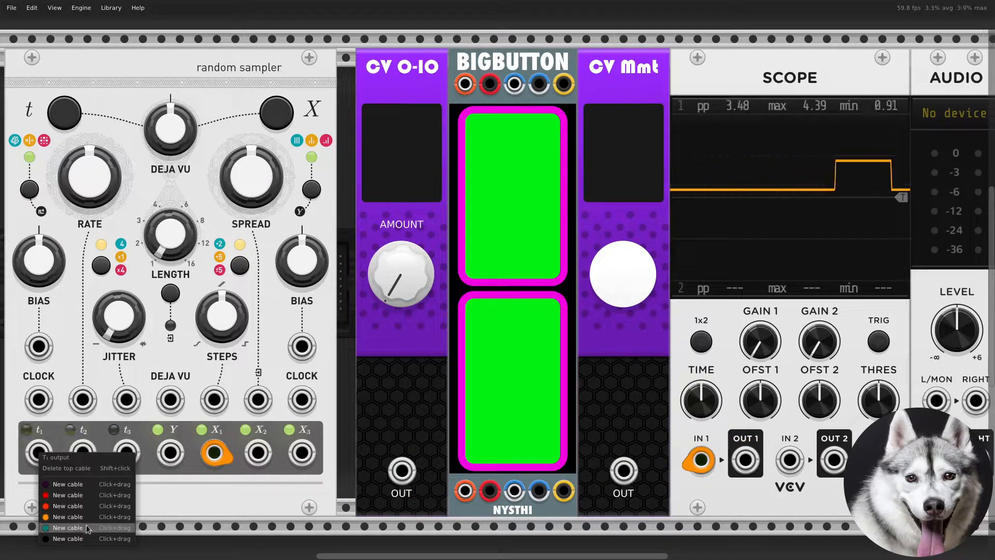
left_click_drag(31, 467, 788, 469)
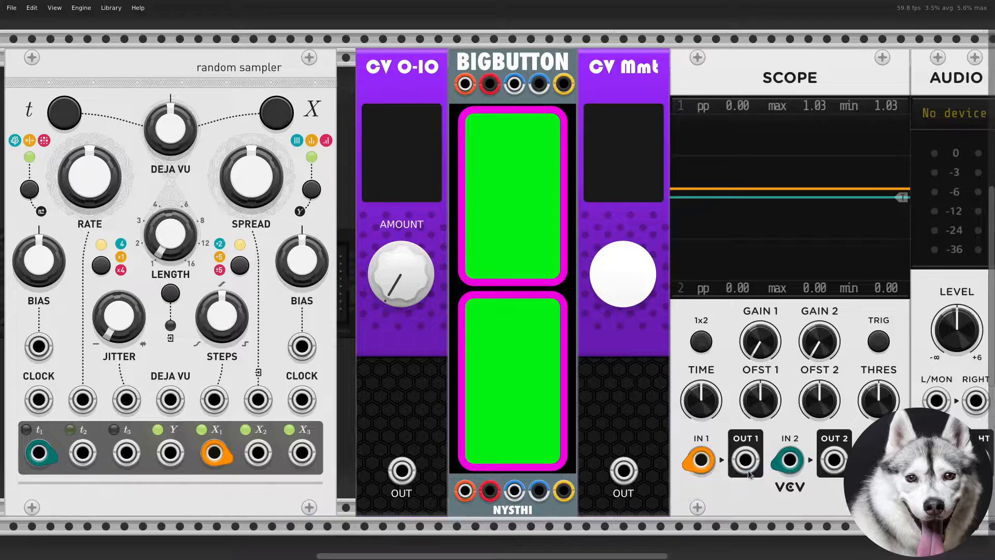
- Move the X cable to the X2 then X3 output and the t cable to the t2 then t3 output
left_click_drag(216, 454, 258, 453)
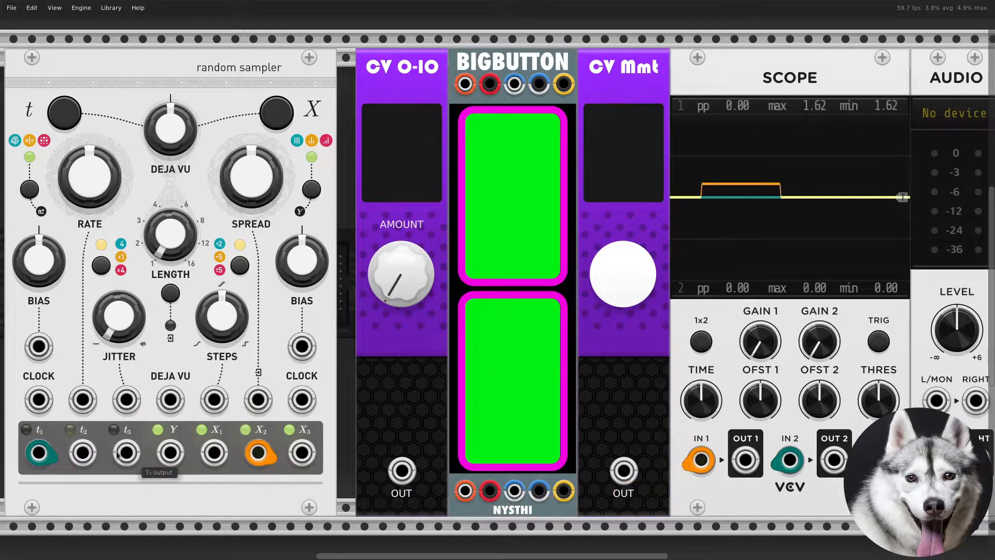
left_click_drag(39, 452, 81, 454)
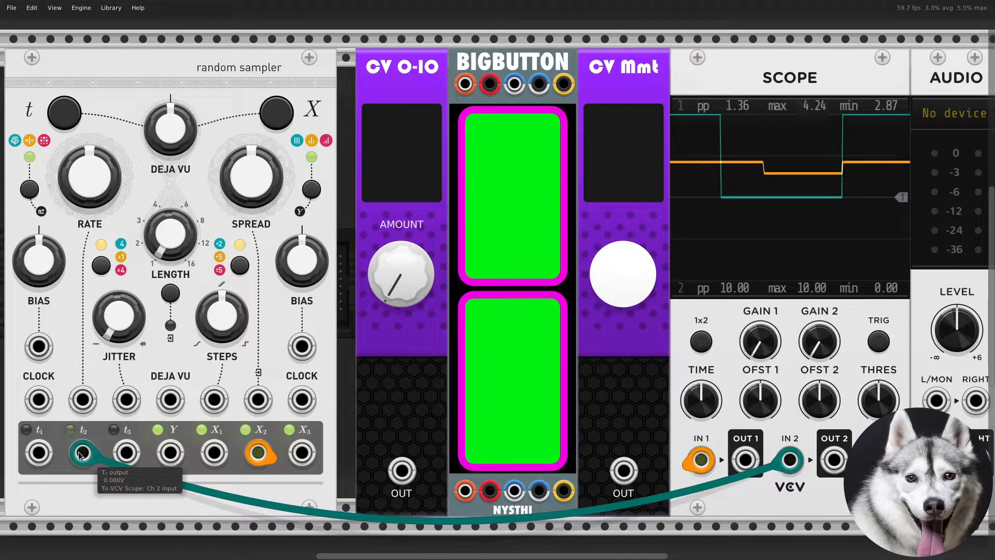
left_click_drag(258, 452, 302, 452)
left_click_drag(82, 453, 125, 454)
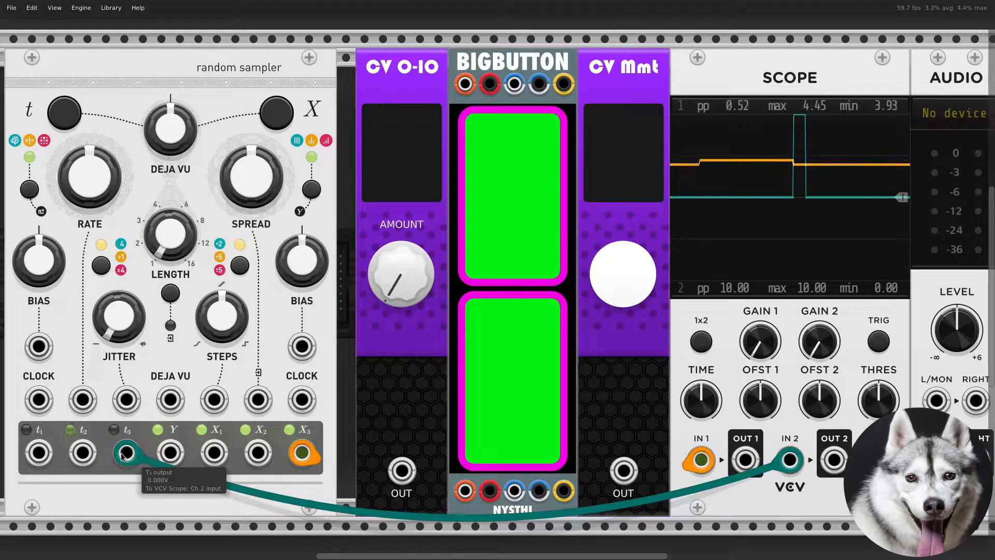
- Unplug the t3 and X3 cables and reconnect the X1 output to the Scope's IN 1 with a new red cable
left_click_drag(121, 452, 208, 510)
left_click_drag(302, 452, 272, 512)
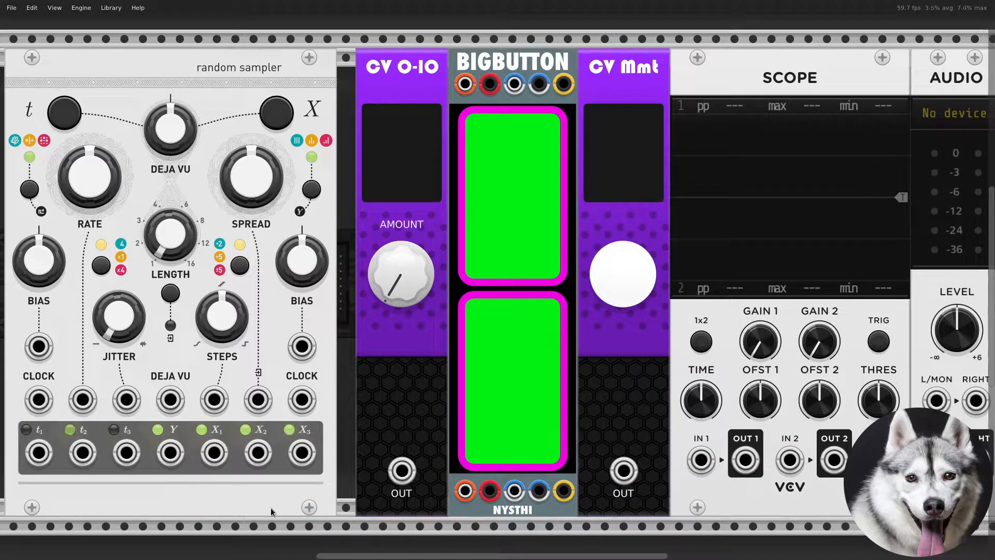
right_click(225, 458)
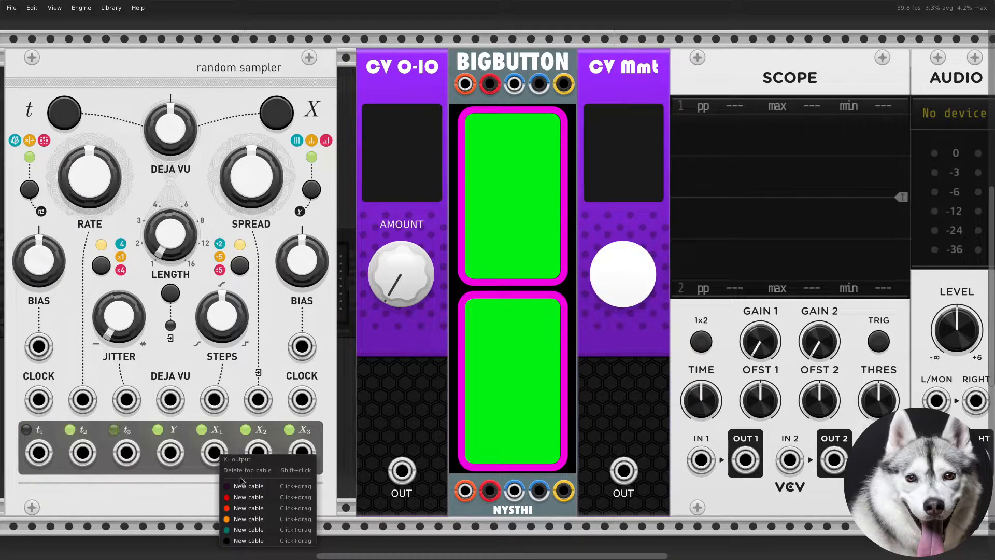
mouse_move(258, 510)
left_mouse_down()
mouse_move(218, 456)
mouse_move(679, 443)
mouse_move(701, 460)
left_mouse_up()
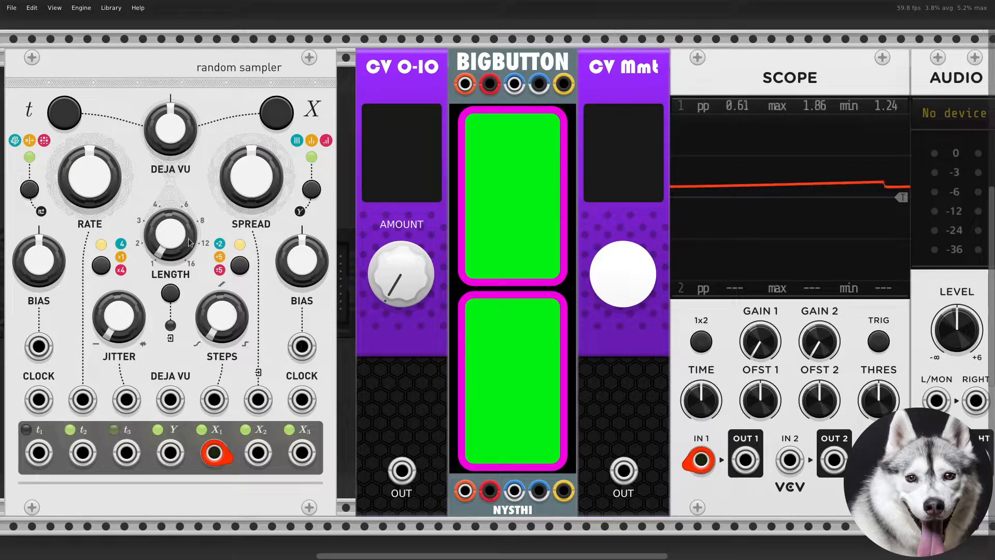
- Sweep the rate, steps, right bias and spread knobs while watching the X1 voltage on the scope
left_click_drag(113, 200, 113, 178)
left_click_drag(222, 316, 221, 269)
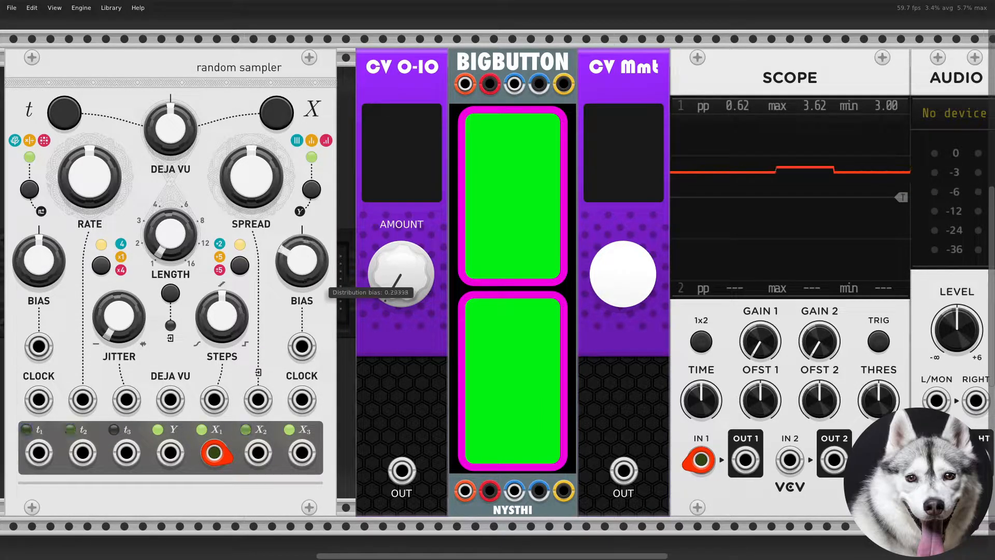
left_click_drag(302, 259, 301, 266)
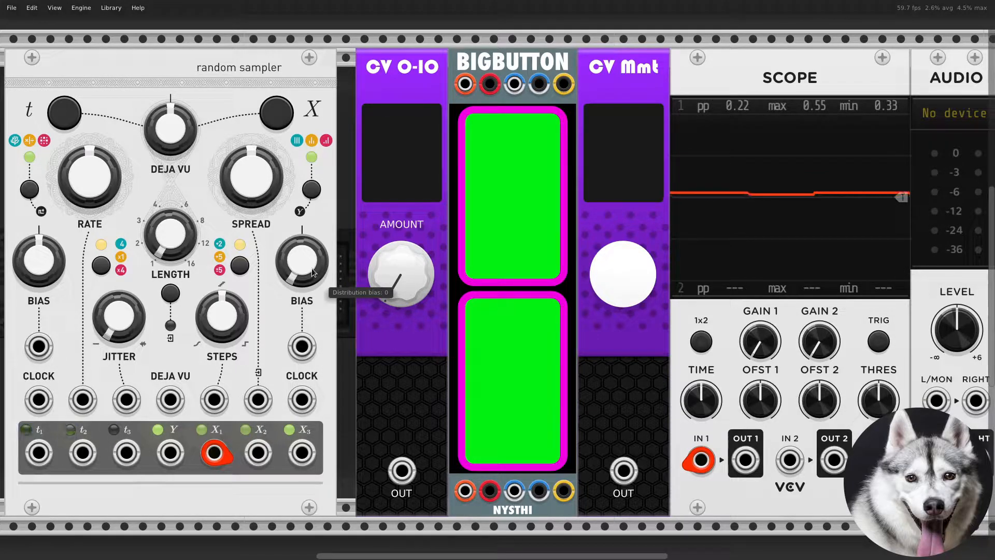
left_click_drag(250, 178, 250, 195)
left_click_drag(222, 317, 222, 304)
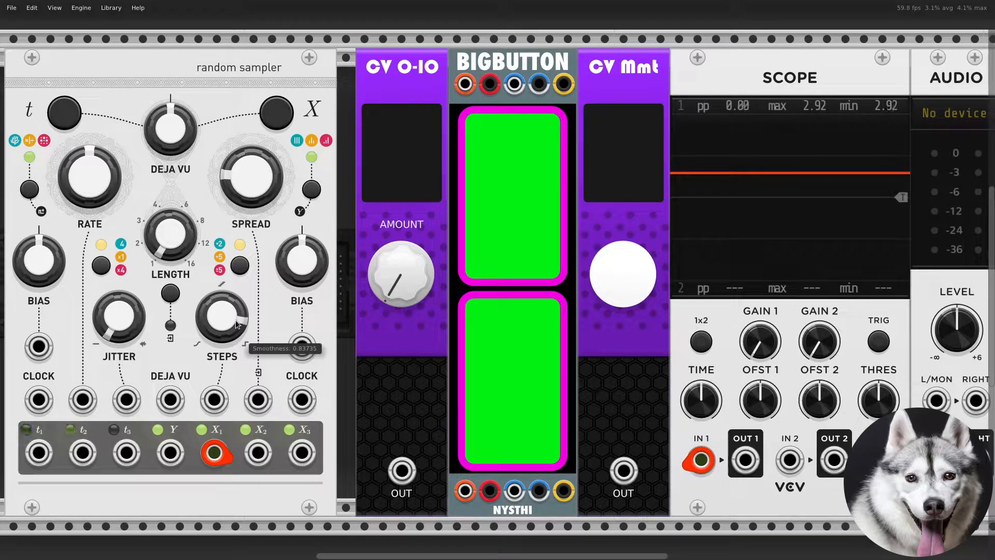
left_click_drag(110, 189, 109, 176)
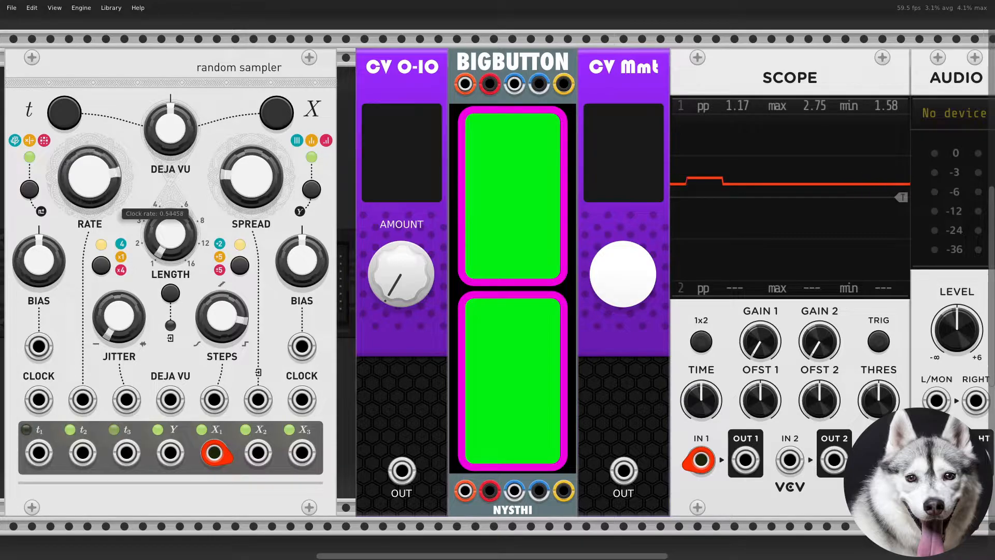
left_click_drag(250, 176, 251, 182)
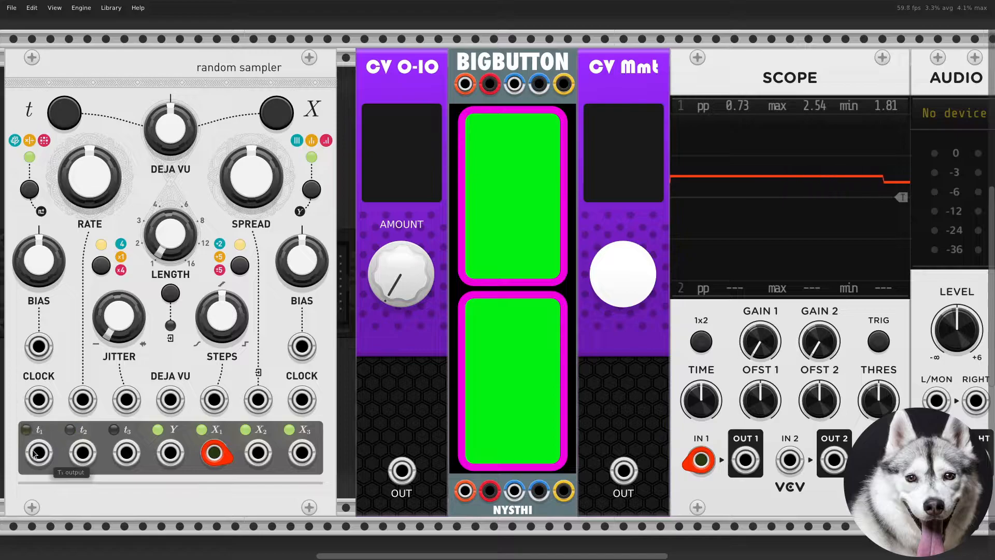
- Patch the t1 output into the Scope's IN 2 with a new cable
right_click(39, 453)
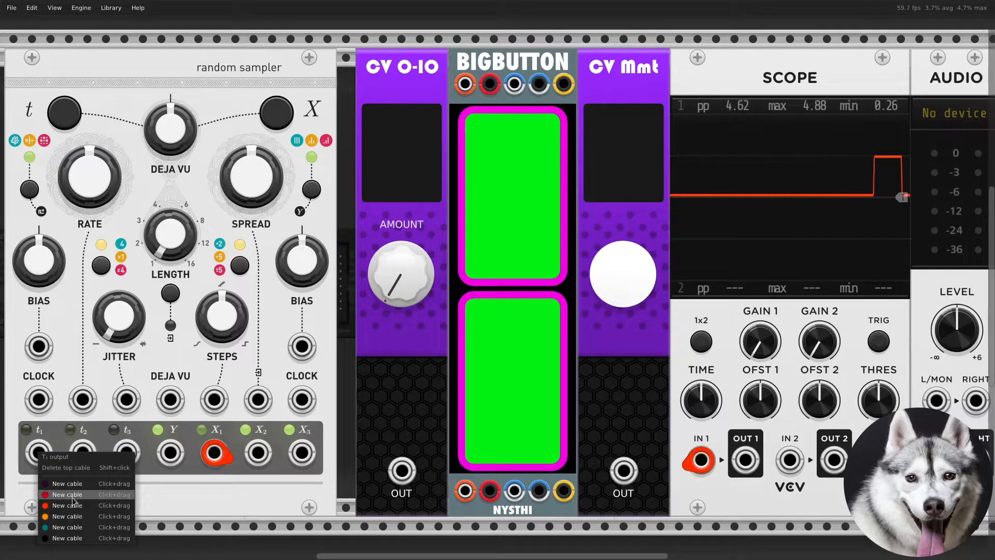
left_click_drag(84, 530, 788, 460)
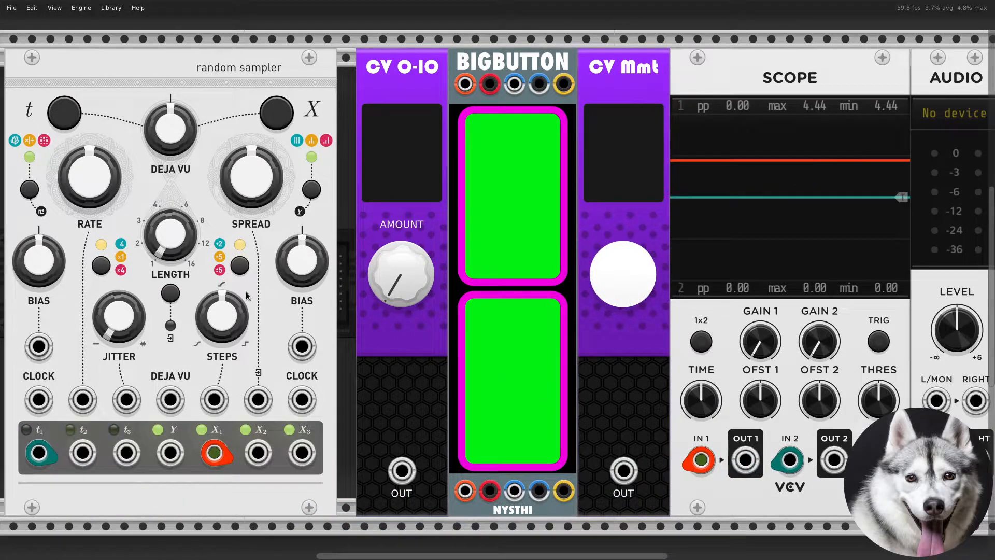
- Enable Deja Vu for both the t and X sections and adjust the loop length knob
left_click(63, 111)
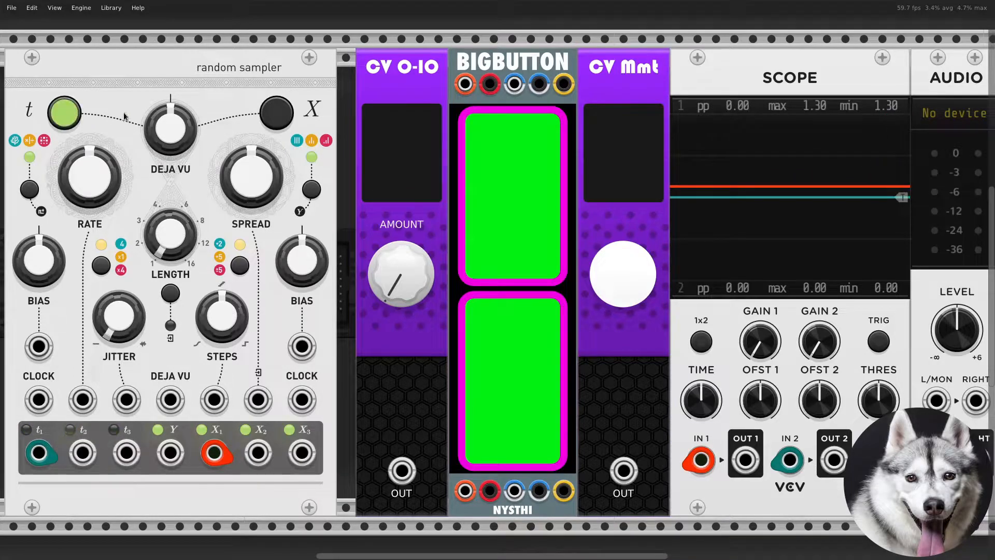
left_click(278, 112)
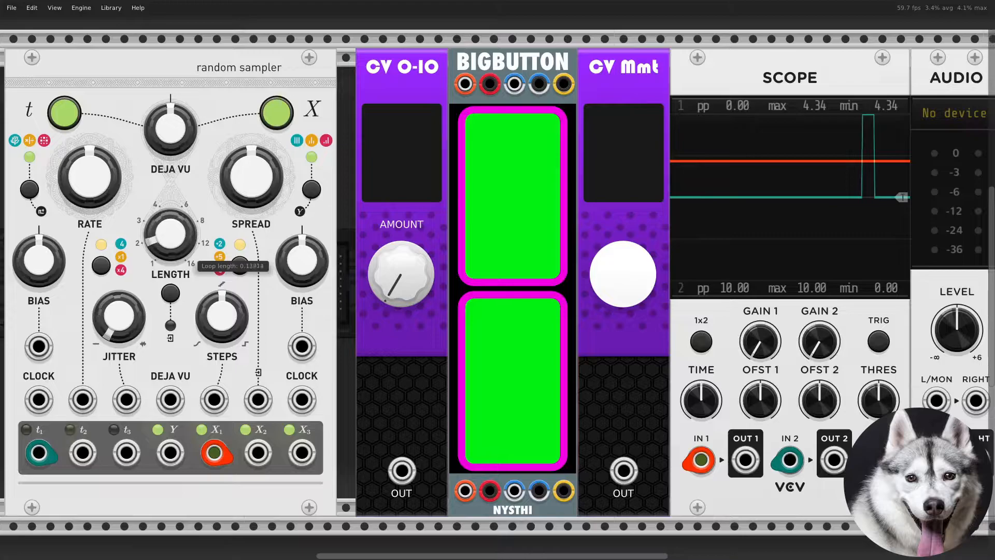
left_click_drag(170, 233, 170, 222)
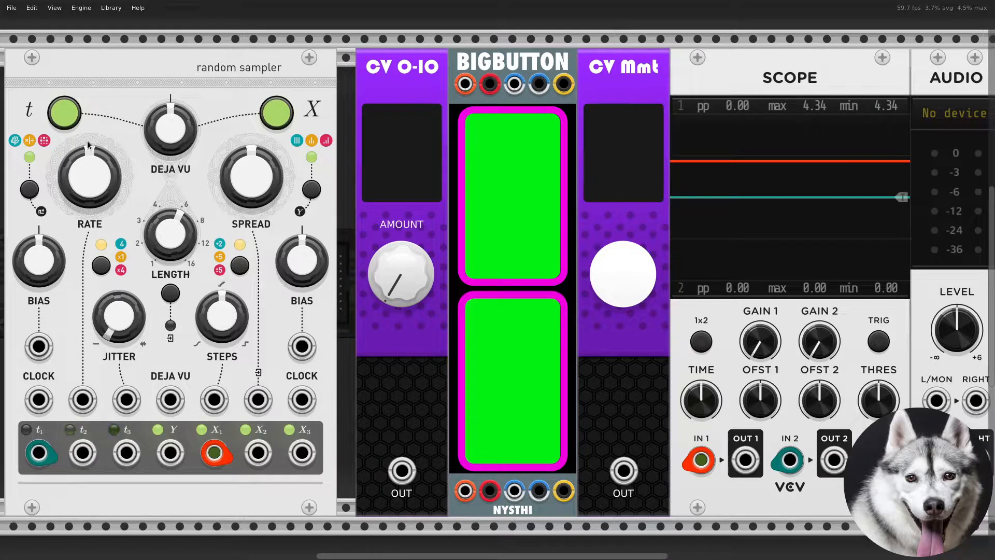
- Turn off the t section's Deja Vu and sweep the loop length and Deja Vu probability knobs
left_click(71, 119)
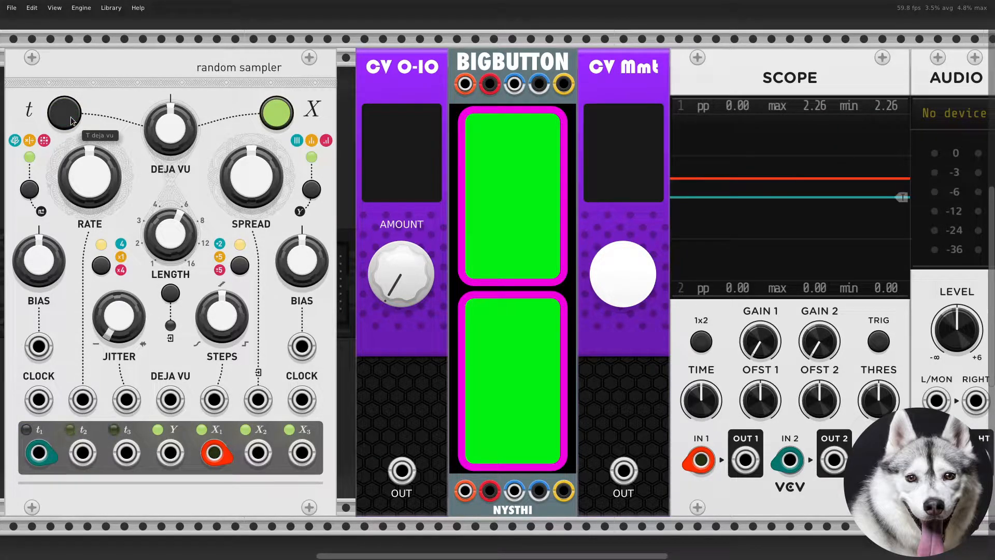
left_click_drag(187, 250, 188, 291)
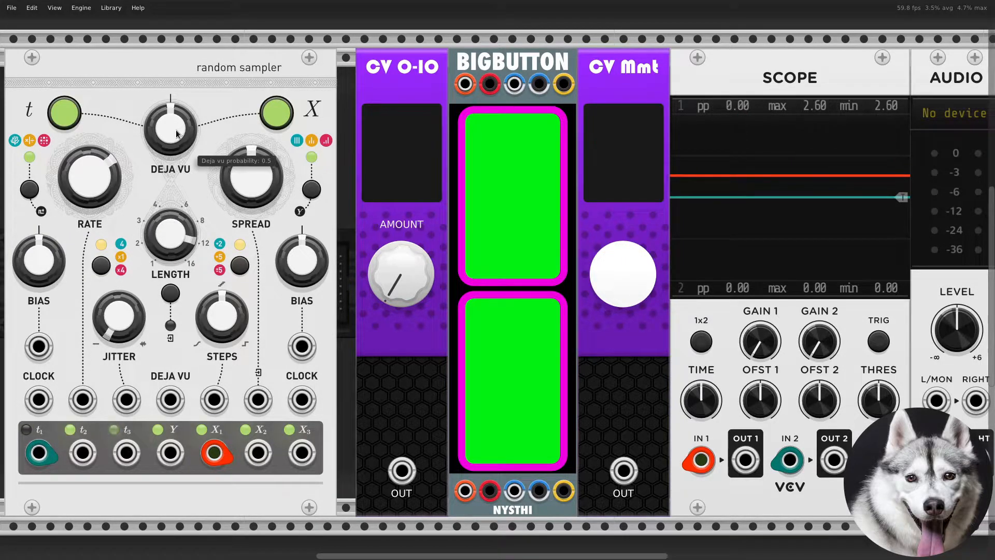
left_click_drag(178, 132, 178, 181)
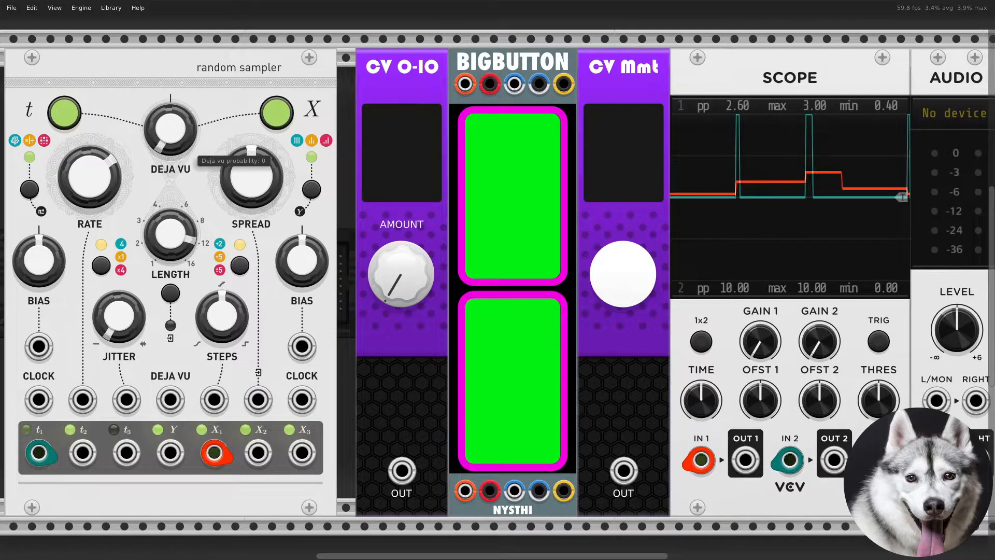
left_click_drag(179, 182, 178, 148)
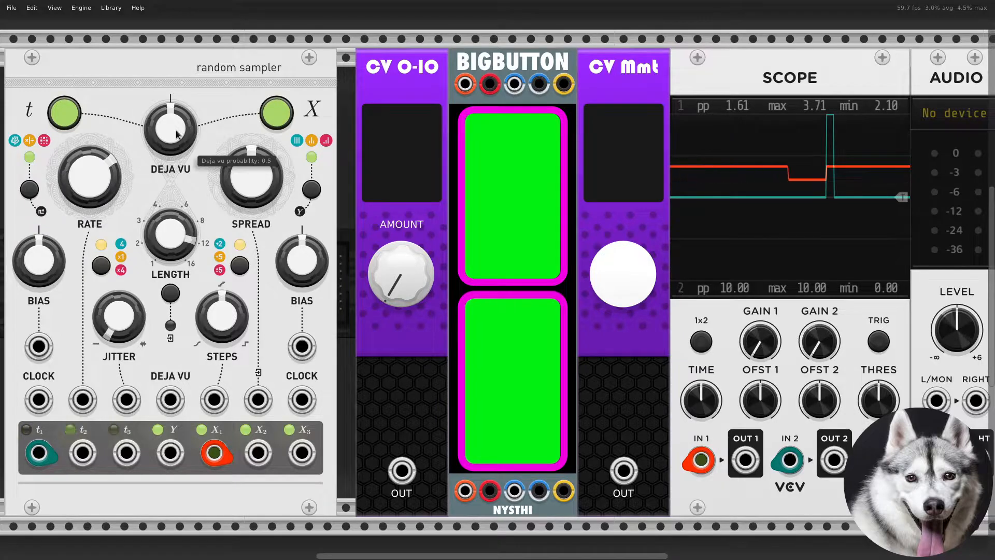
left_click_drag(176, 135, 176, 106)
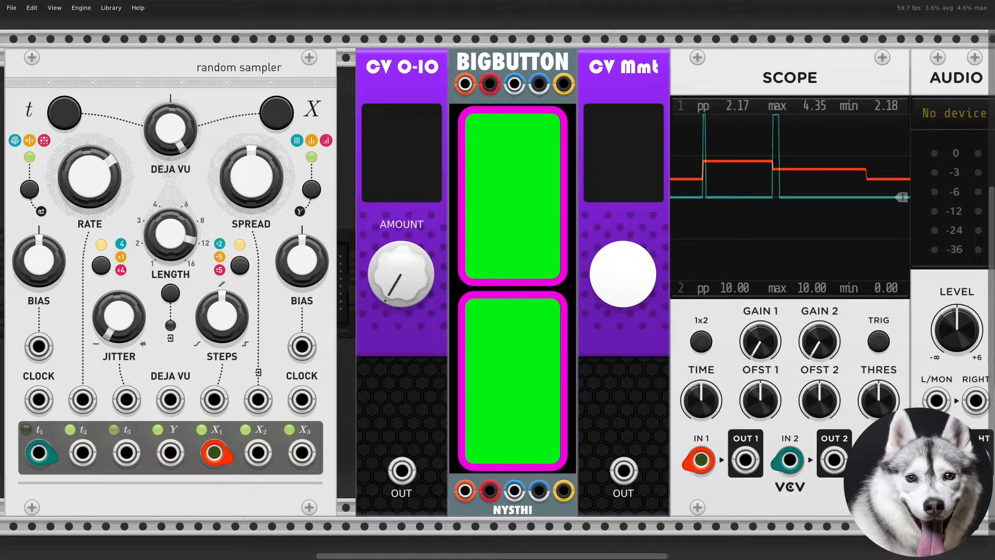
- Add a Bogaudio VCO module beside the Random Sampler by searching the module browser for vco
scroll(637, 528, "down", 1)
scroll(637, 527, "up", 1)
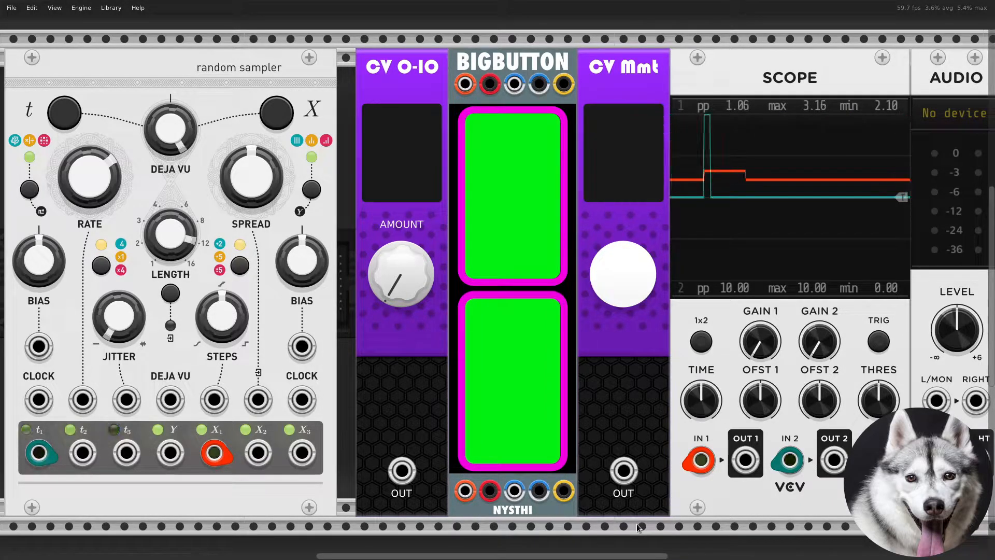
key("Return")
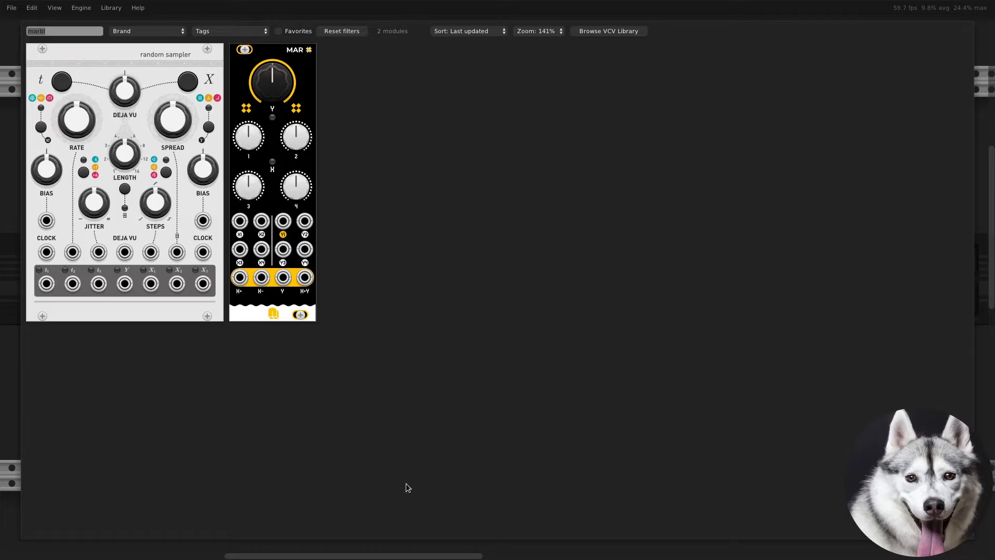
type("vco")
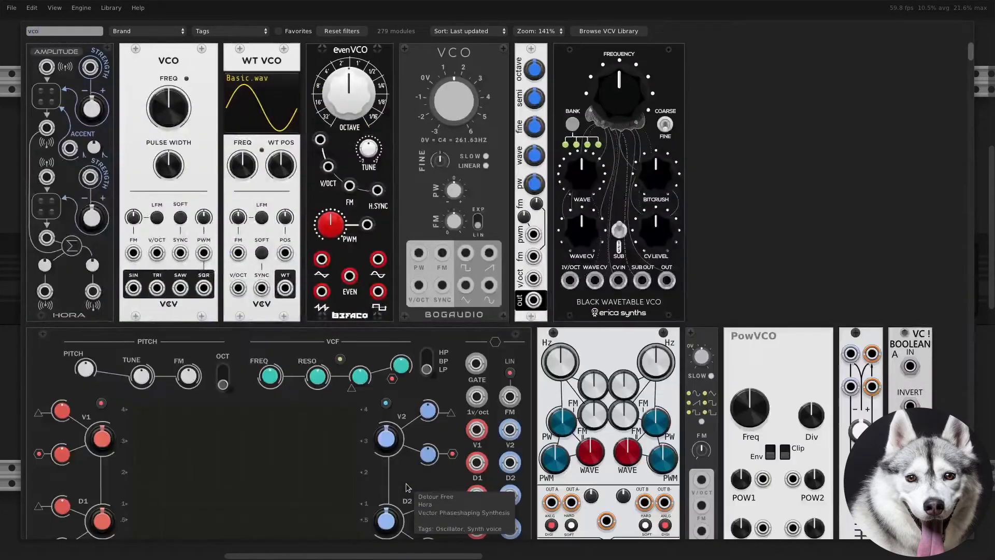
left_click(476, 75)
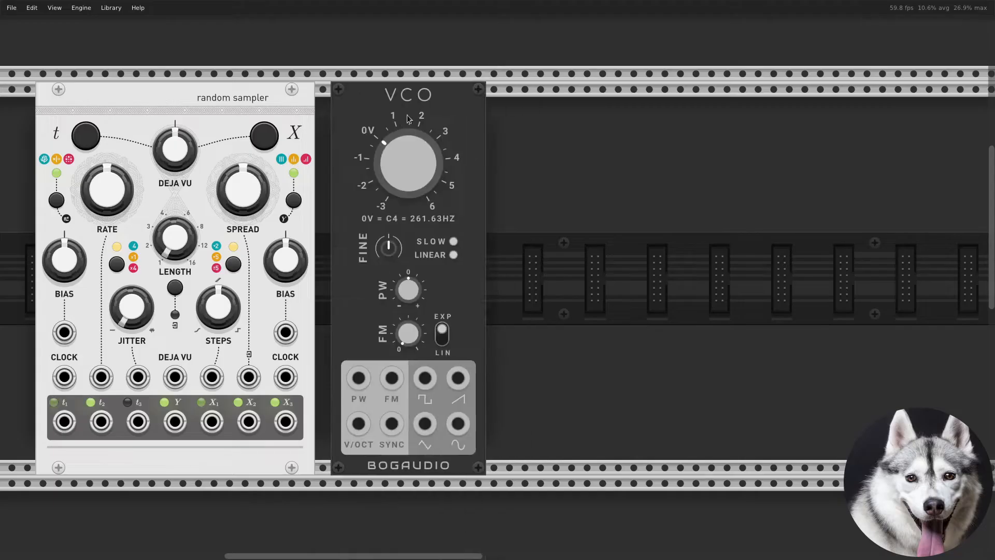
- Patch the X1 output into the VCO's V/OCT input with a new cable
right_click(209, 418)
left_click_drag(231, 470, 342, 424)
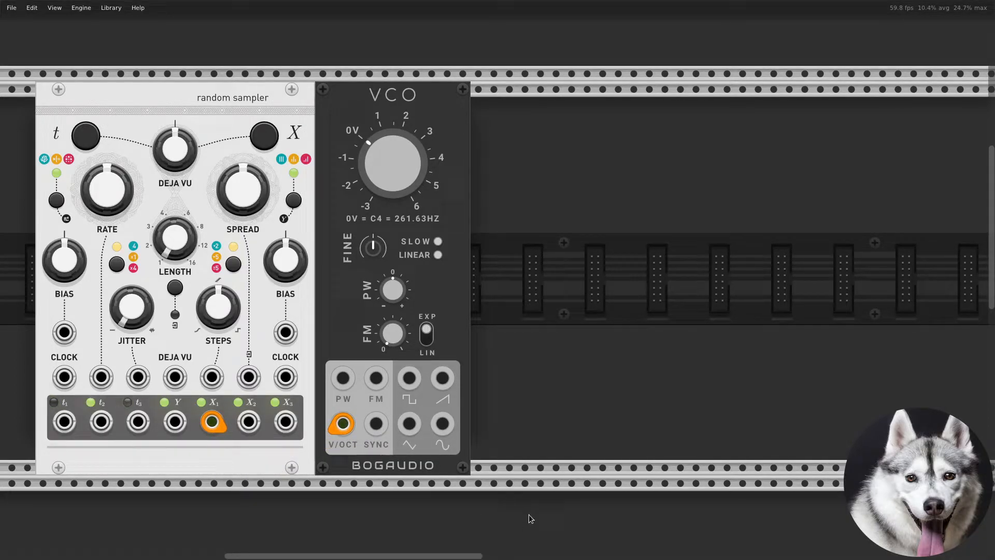
- Place an Audio module beside the VCO and shift it right to leave room for another module
right_click(440, 380)
left_click_drag(468, 411, 547, 361)
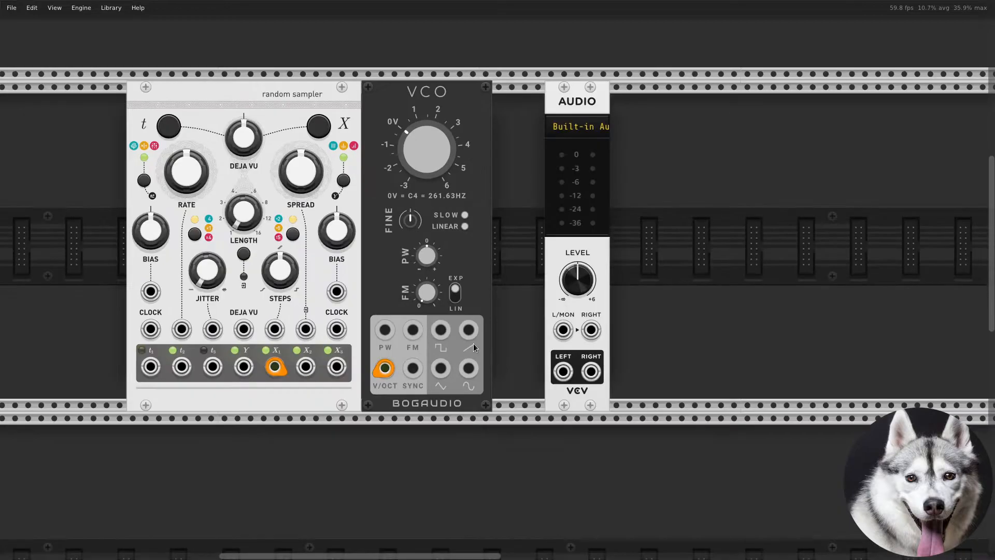
right_click(471, 333)
left_click_drag(492, 363, 461, 372)
left_click_drag(570, 400, 648, 398)
- Search the module browser for vca and add a VCA between the VCO and the Audio module
right_click(579, 388)
type("vca")
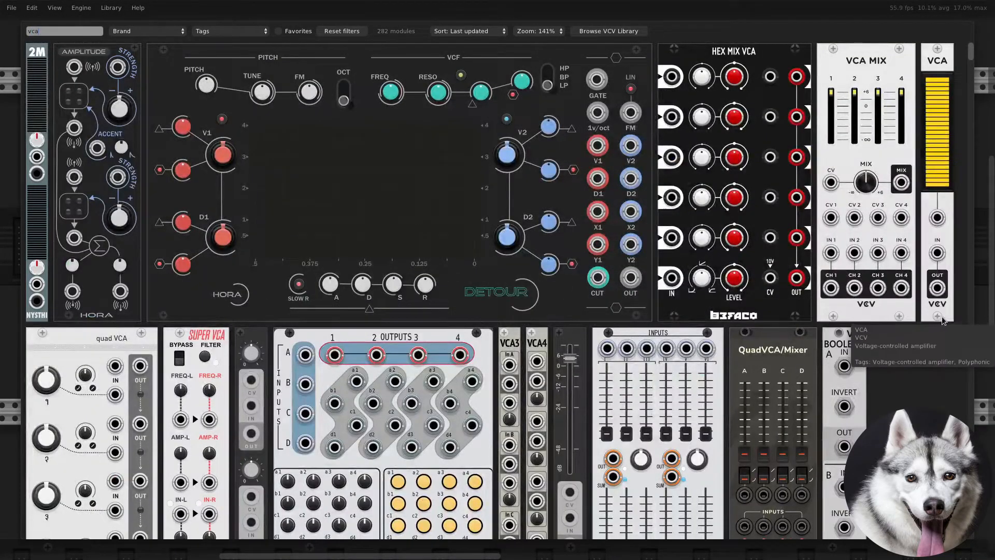
left_click_drag(941, 316, 511, 330)
- Patch the VCO's saw output into the VCA input and the VCA output into the Audio L/MON input
right_click(466, 331)
left_click(468, 332)
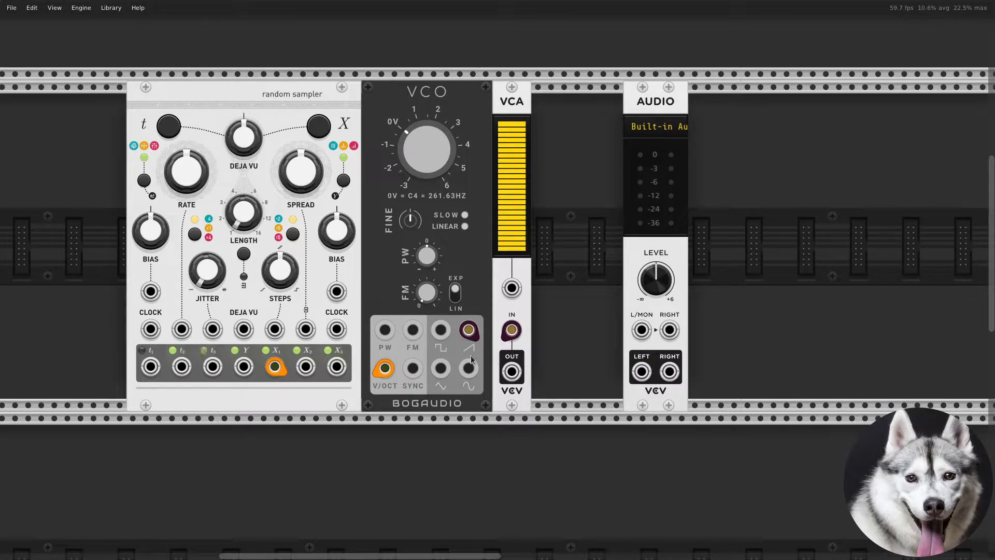
right_click(519, 364)
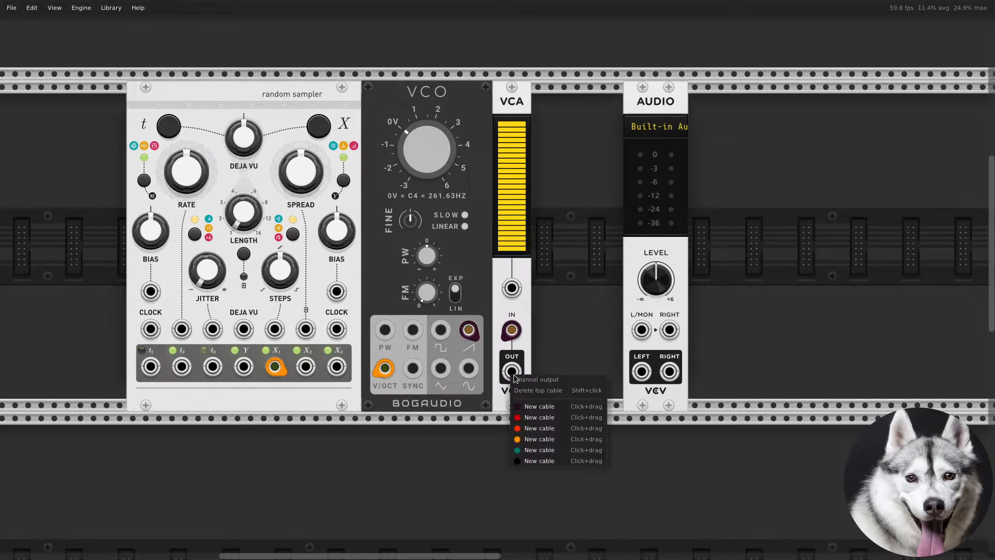
left_click_drag(539, 404, 642, 332)
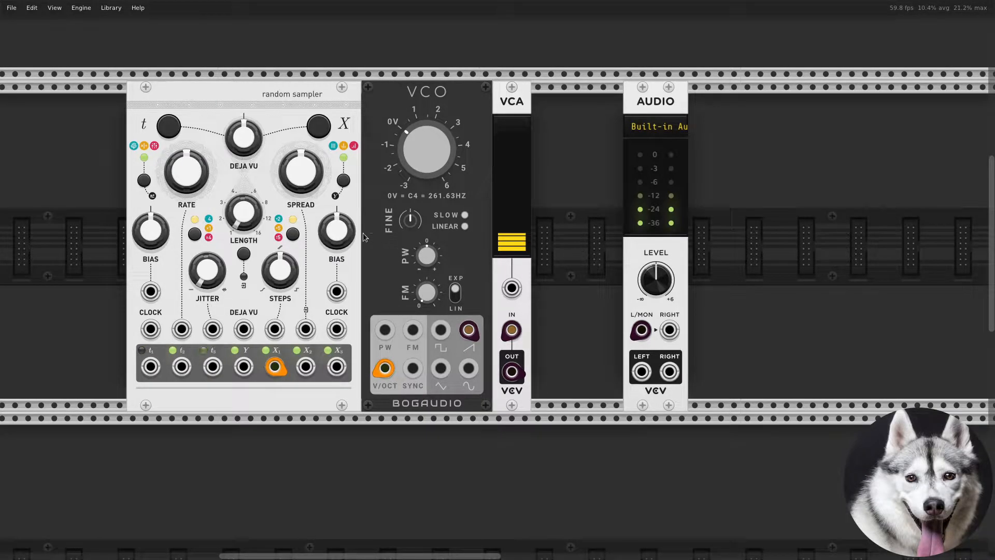
- Patch the t1 output into the VCA's CV input with a new cable
right_click(156, 369)
left_click(194, 443)
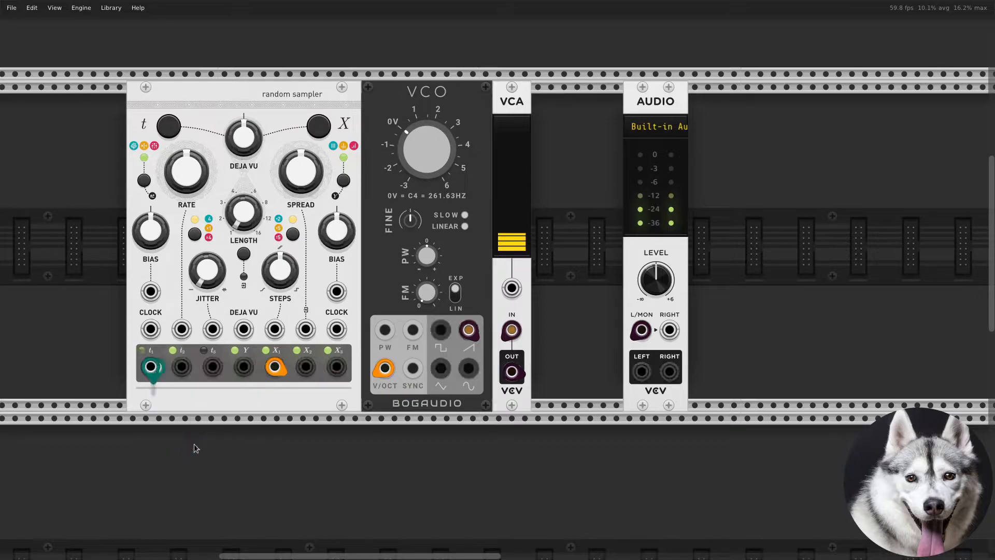
left_click(511, 288)
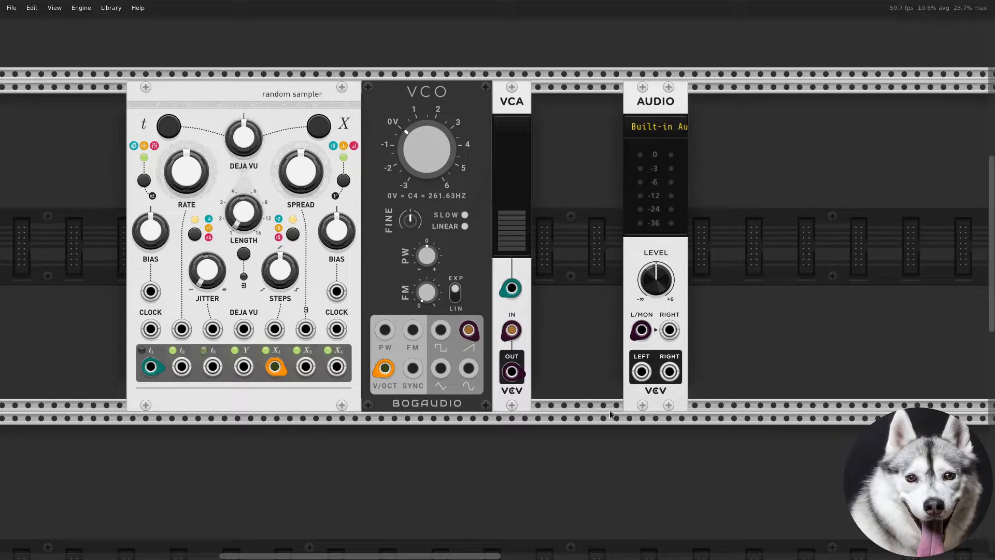
- Shift the Audio module further right and add an Instruō ADSR envelope found by searching for adsr
left_click_drag(637, 410, 780, 410)
right_click(657, 373)
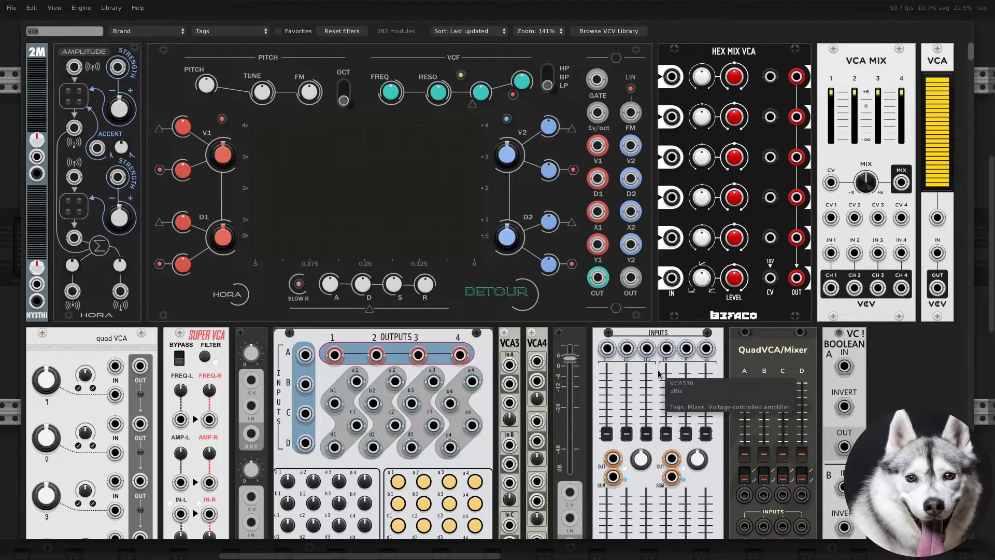
type("adsr")
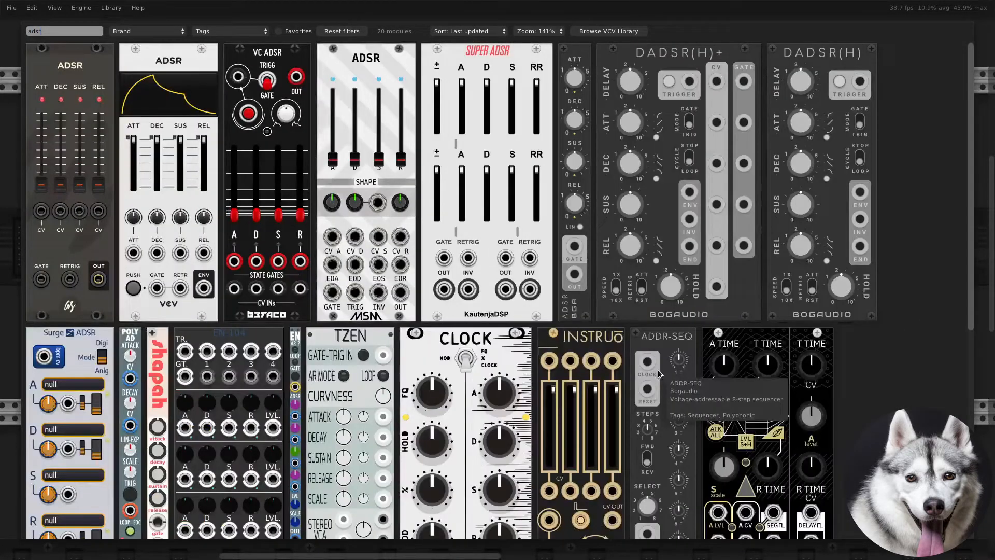
mouse_move(587, 343)
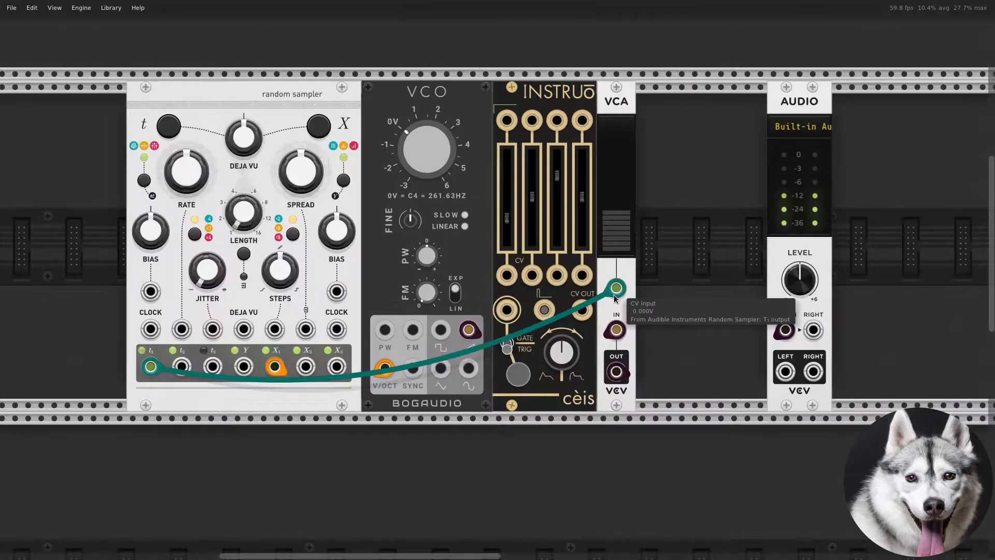
- Move the t1 cable to the ADSR's gate input and patch the ADSR's CV OUT into the VCA's CV input
left_click_drag(613, 287, 507, 310)
right_click(590, 317)
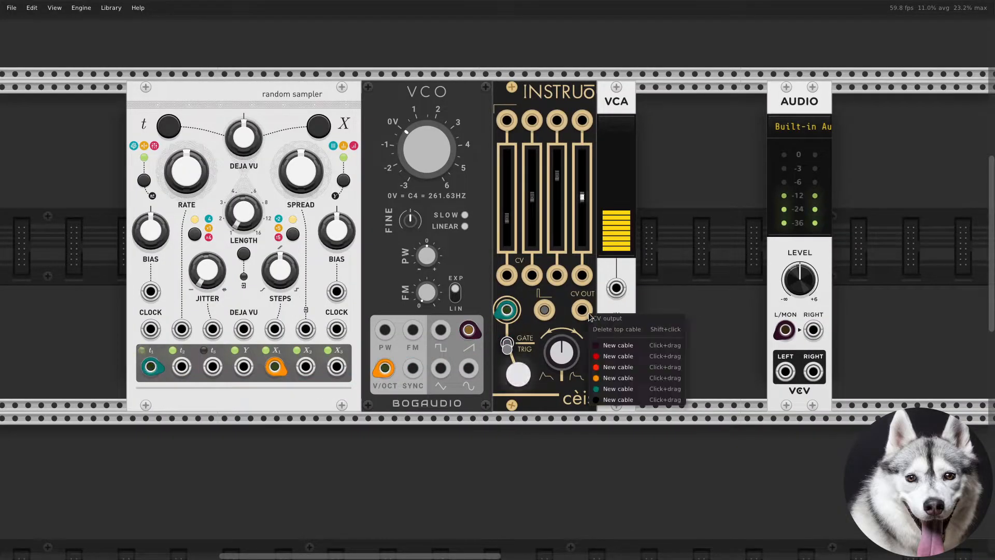
left_click_drag(617, 389, 616, 288)
- Adjust the ADSR's attack and decay faders
left_click_drag(507, 218, 506, 233)
left_click_drag(533, 197, 582, 183)
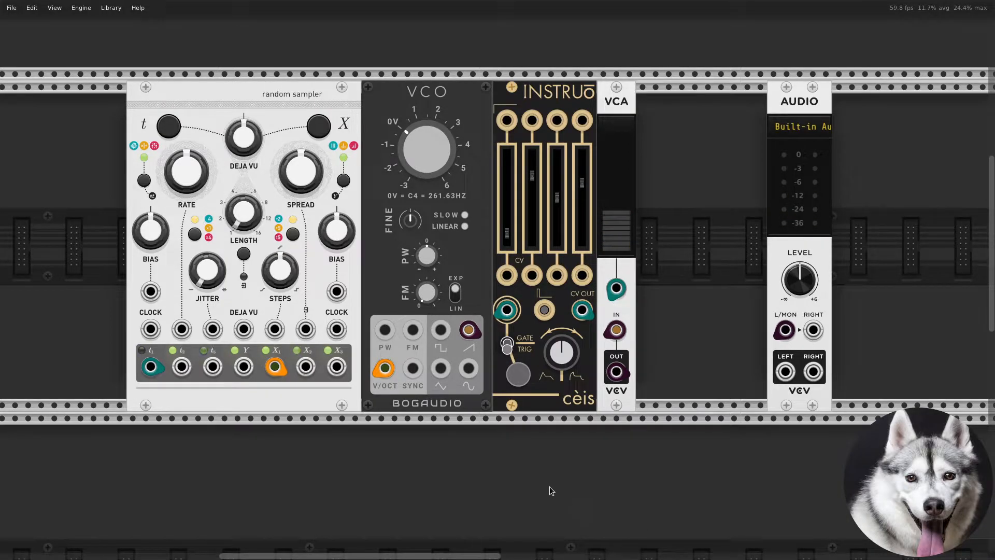
- Move the Audio module to the far right and duplicate the ADSR module beside the VCA
scroll(547, 486, "down", 2)
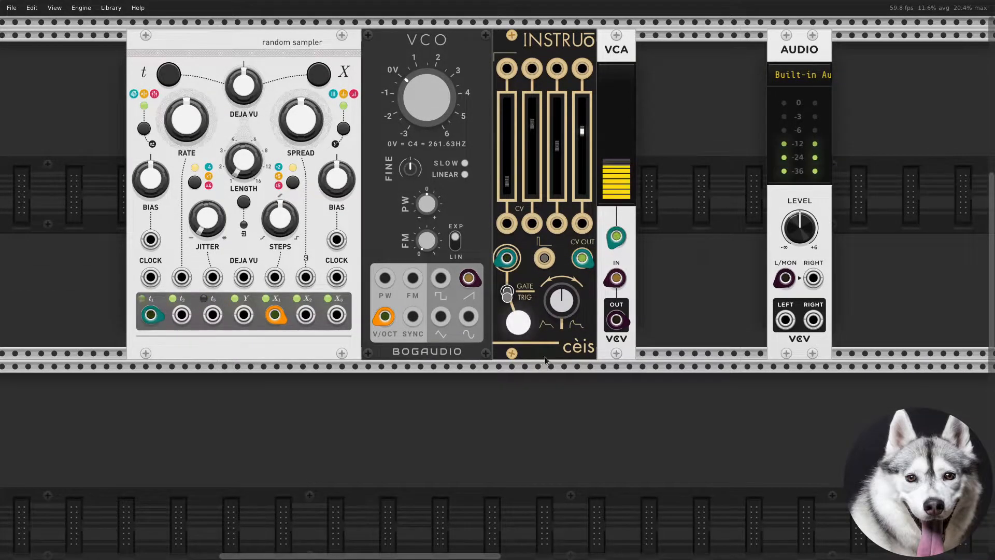
left_click_drag(776, 351, 907, 351)
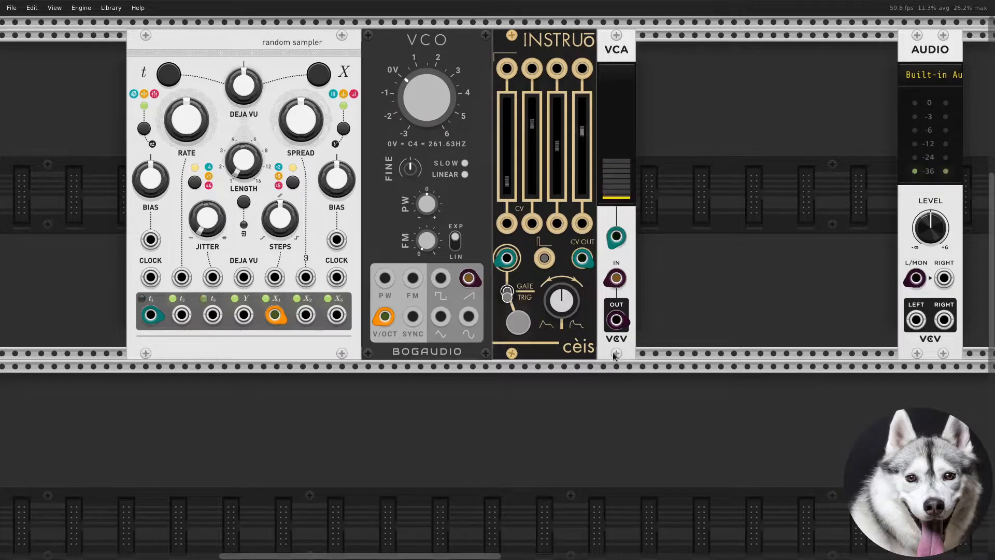
left_click_drag(608, 353, 517, 353)
key("ctrl+d")
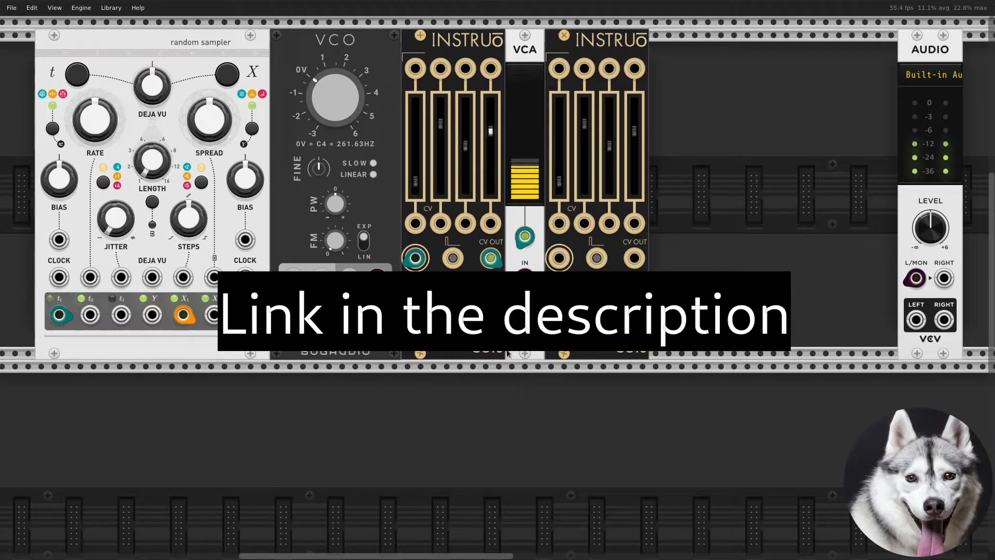
- Search the module browser for lateral and add the Lateralus diode ladder filter before the Audio module
right_click(621, 400)
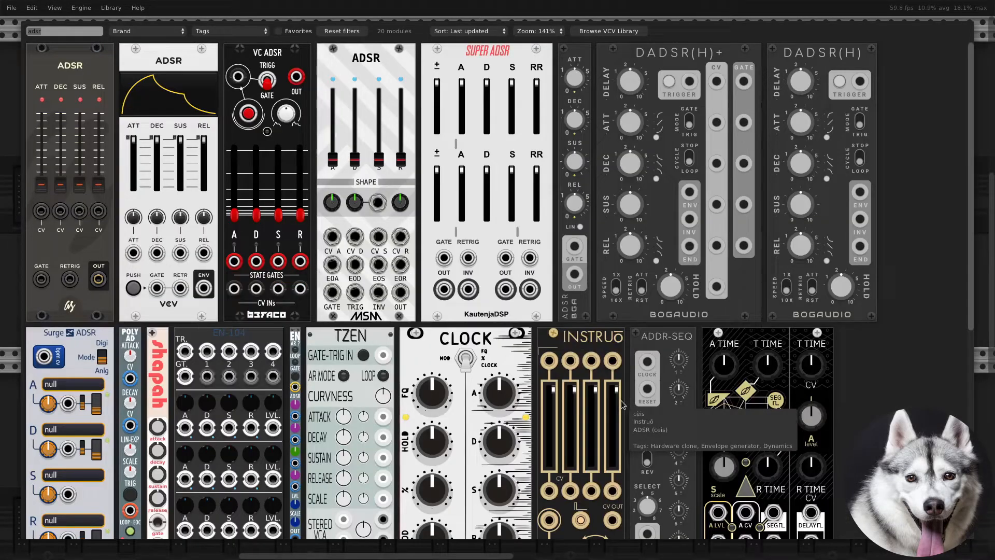
type("lateral")
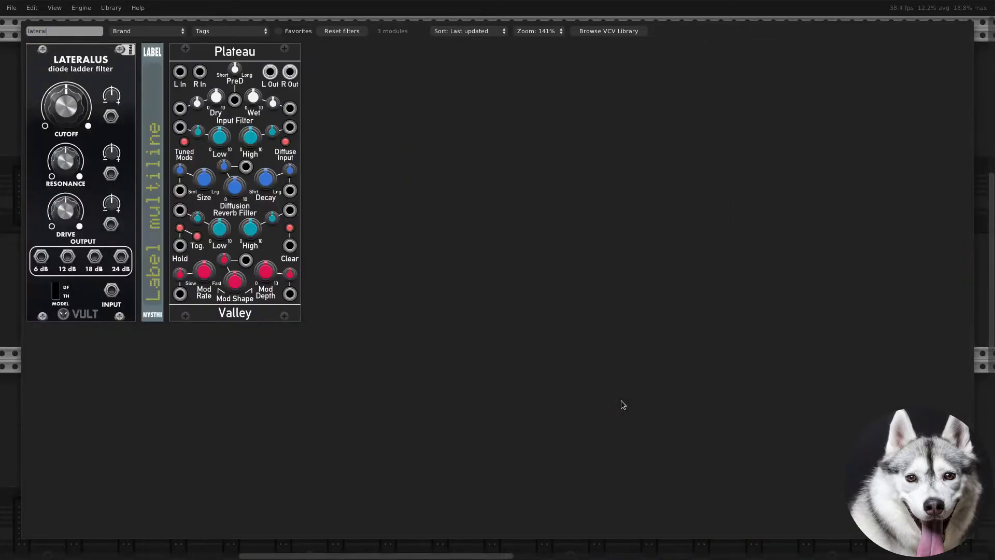
left_click(123, 303)
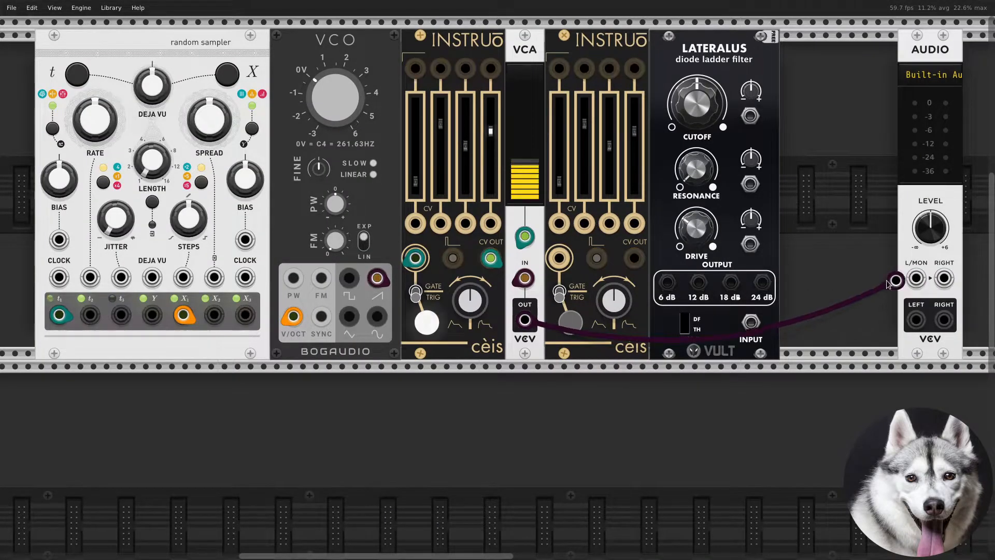
mouse_move(915, 278)
left_mouse_down()
mouse_move(618, 305)
mouse_move(642, 337)
mouse_move(751, 322)
mouse_move(916, 279)
left_mouse_up()
right_click(701, 286)
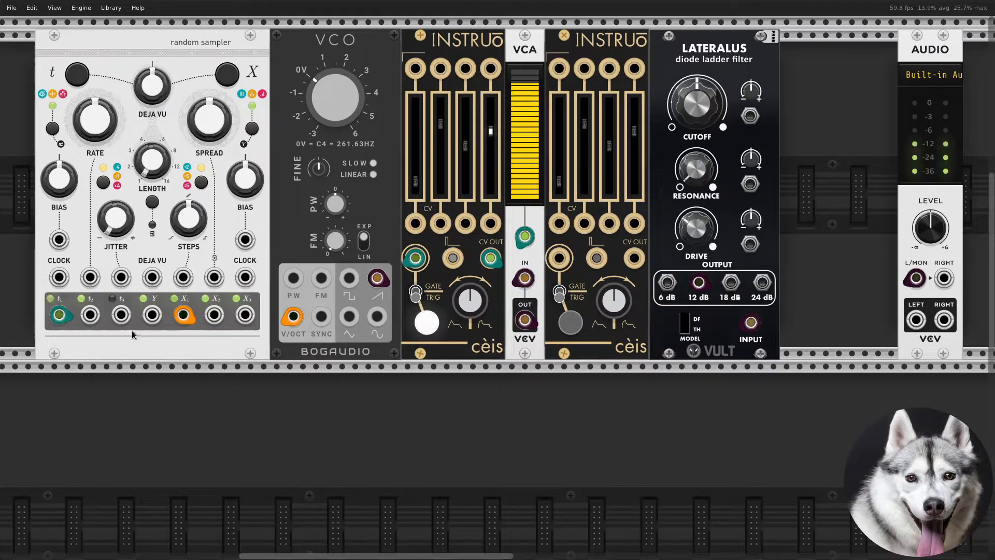
- Patch t1 into the second ADSR's gate input and its CV OUT into the Lateralus cutoff modulation input
left_click_drag(59, 314, 559, 258)
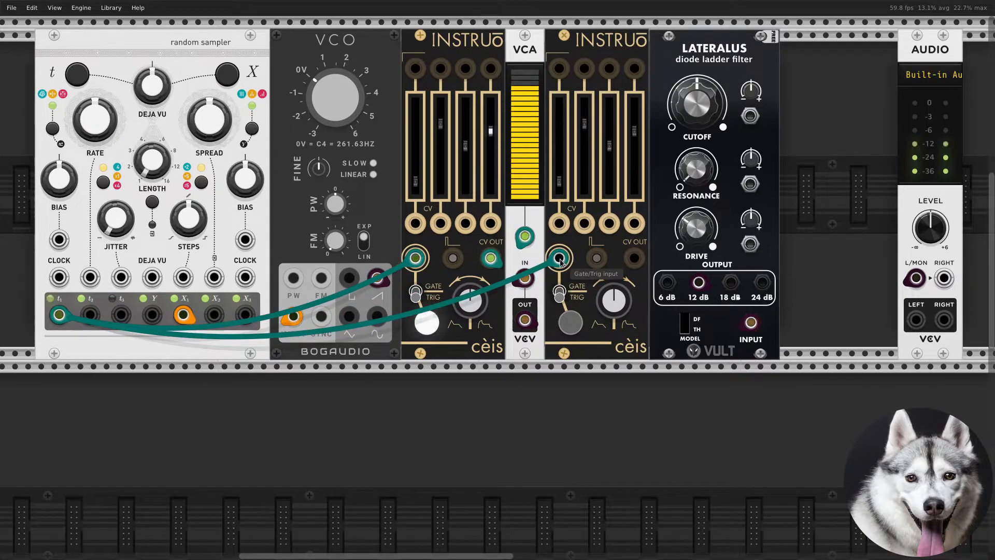
right_click(634, 261)
left_click_drag(670, 317, 750, 116)
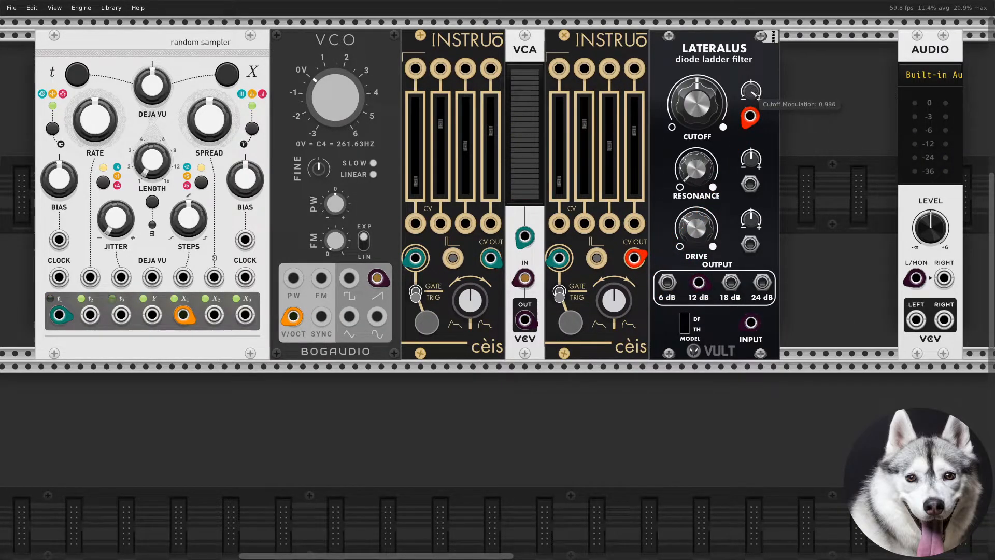
- Adjust the Lateralus resonance and cutoff knobs and lower the second ADSR's decay fader
left_click_drag(714, 126, 714, 155)
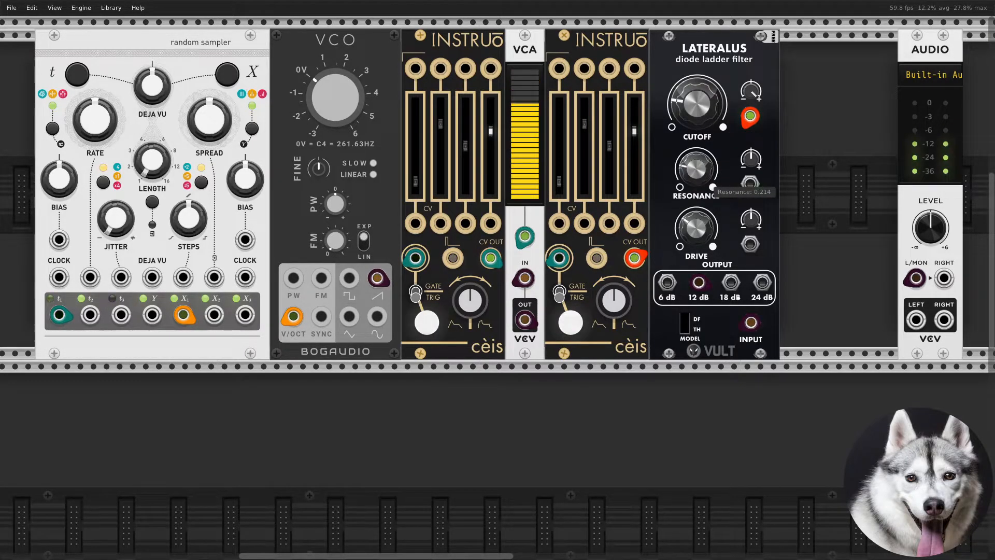
left_click_drag(698, 121, 698, 131)
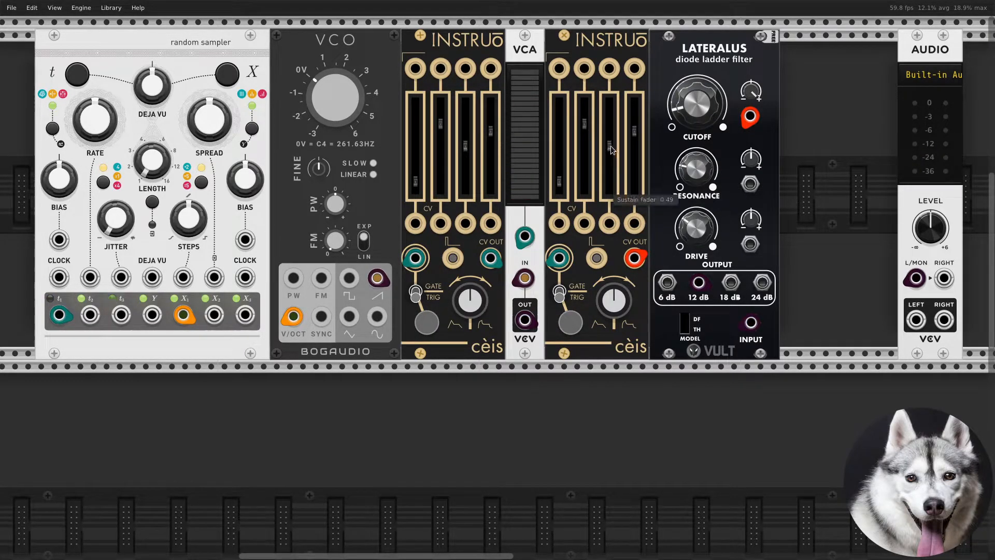
left_click_drag(583, 122, 583, 159)
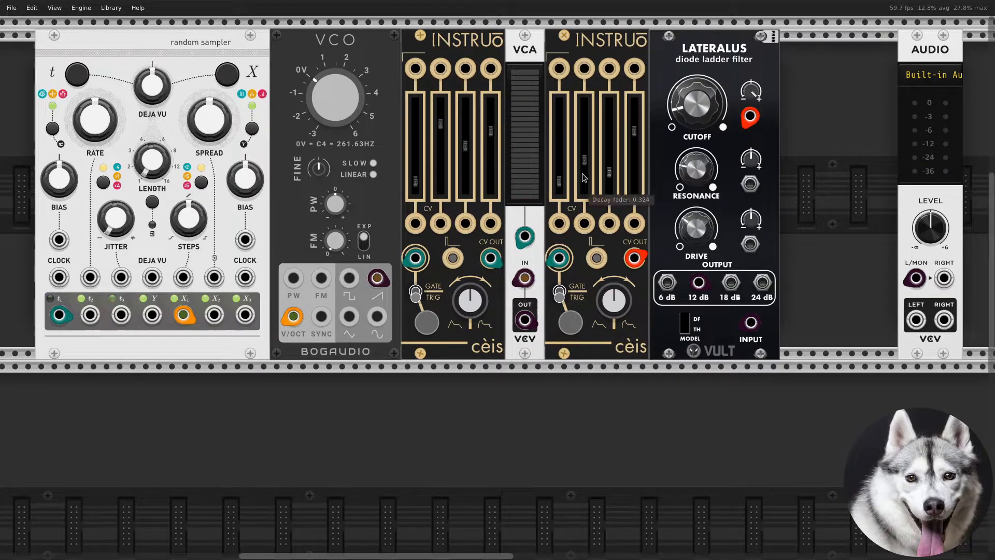
- On the Random Sampler, adjust the Steps, Bias and Spread knobs and toggle the X voltage range button to red
left_click_drag(189, 218, 190, 217)
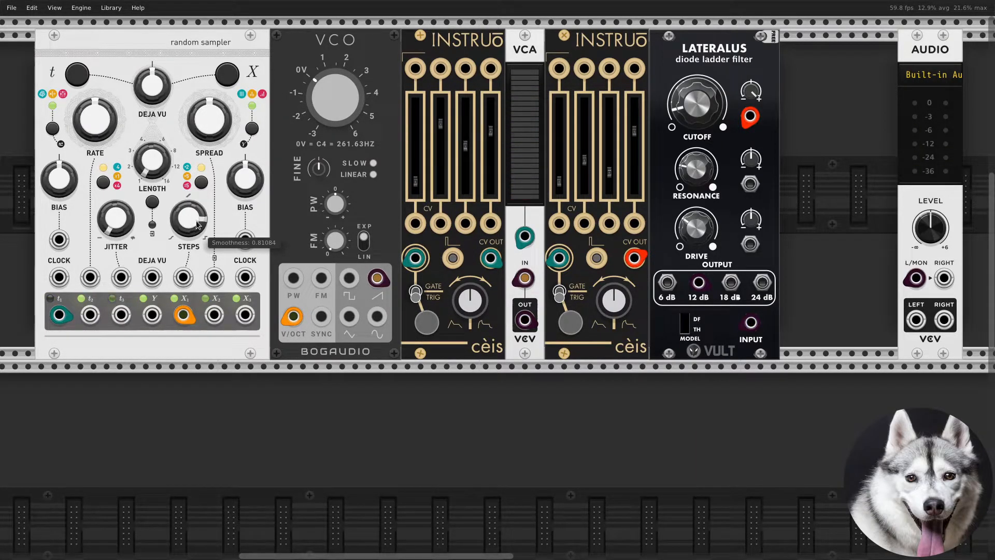
left_click_drag(245, 179, 246, 193)
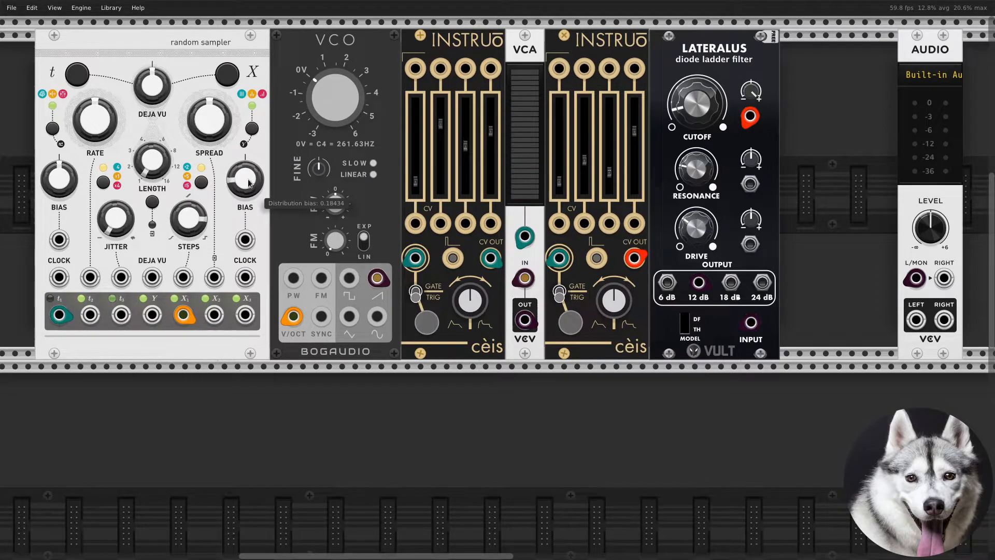
left_click_drag(213, 139, 214, 162)
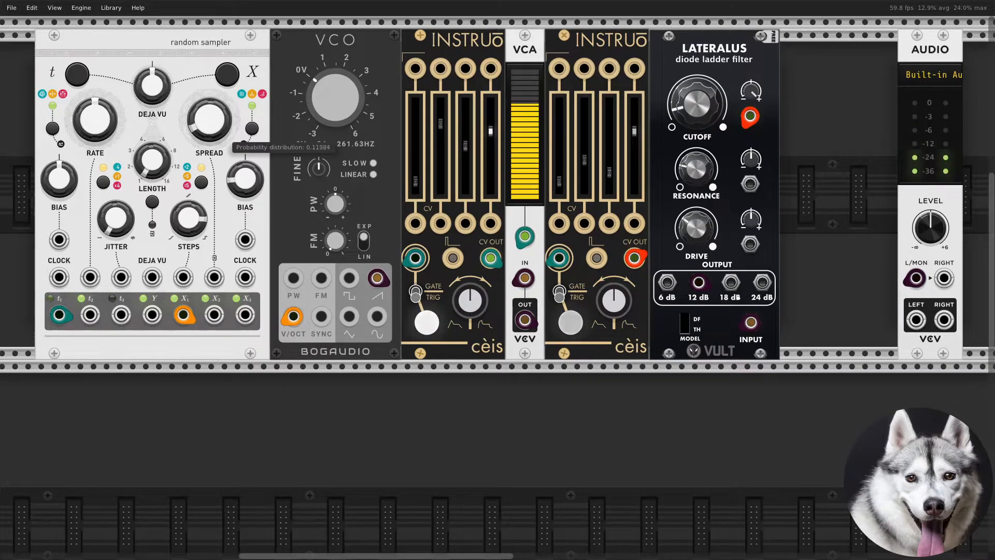
left_click(202, 183)
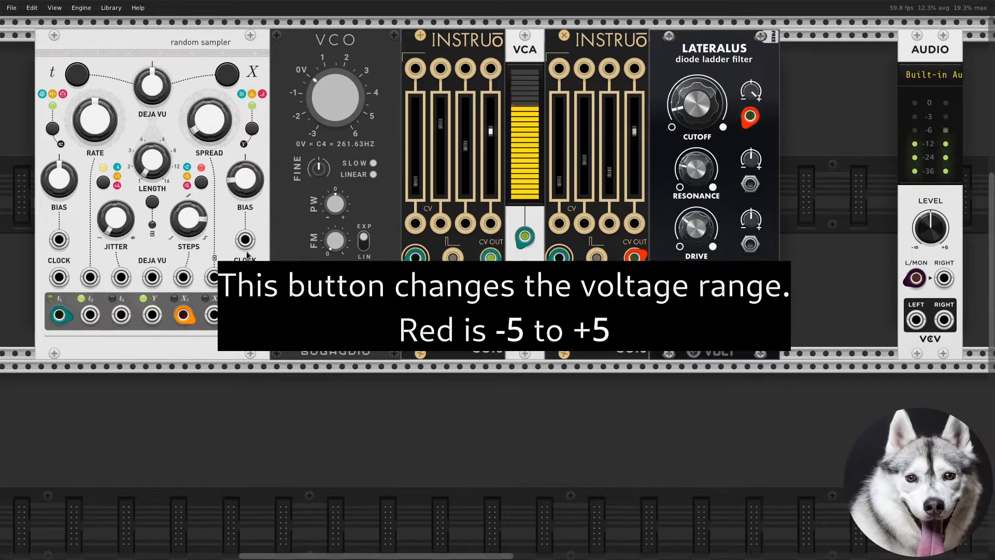
- Set the Random Sampler's scale to Minor
right_click(227, 227)
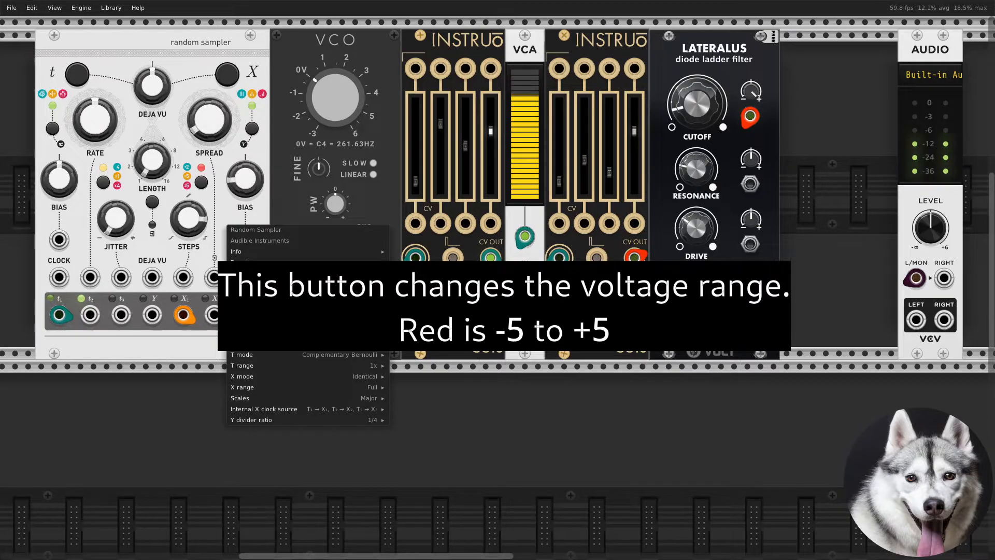
mouse_move(363, 379)
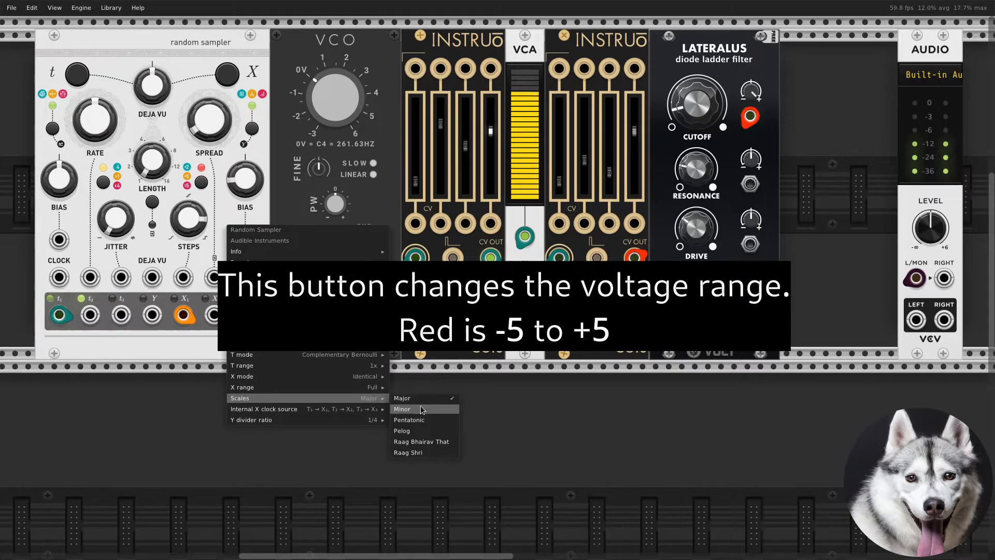
left_click(422, 409)
- Adjust the second ADSR's decay and sustain faders
mouse_move(586, 163)
left_mouse_down()
mouse_move(585, 138)
mouse_move(584, 146)
left_mouse_up()
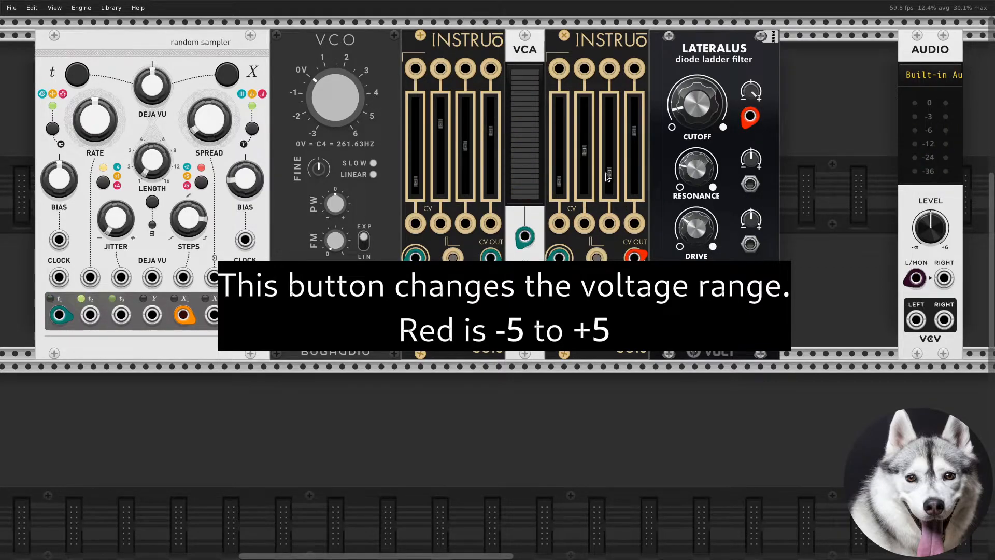
left_click_drag(610, 178, 610, 145)
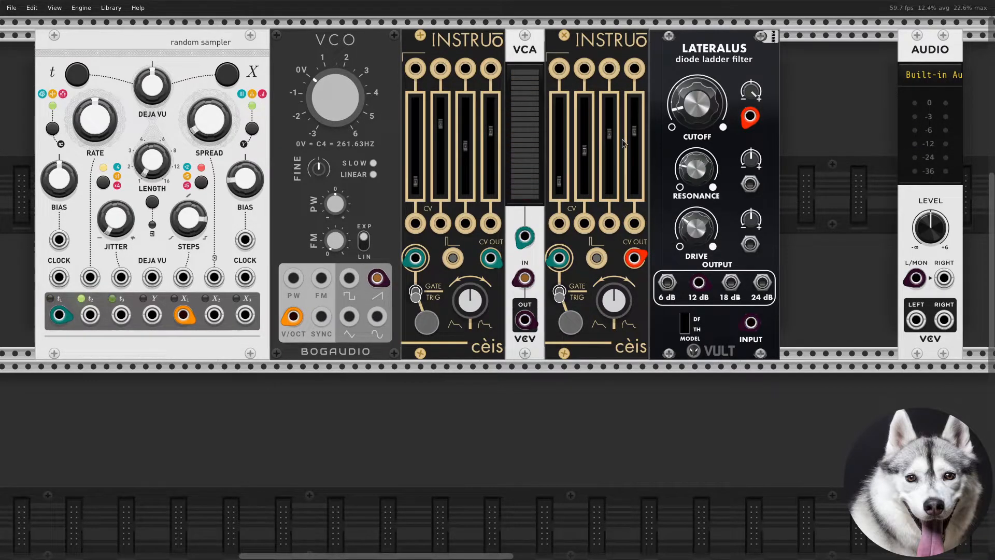
left_click_drag(609, 133, 609, 150)
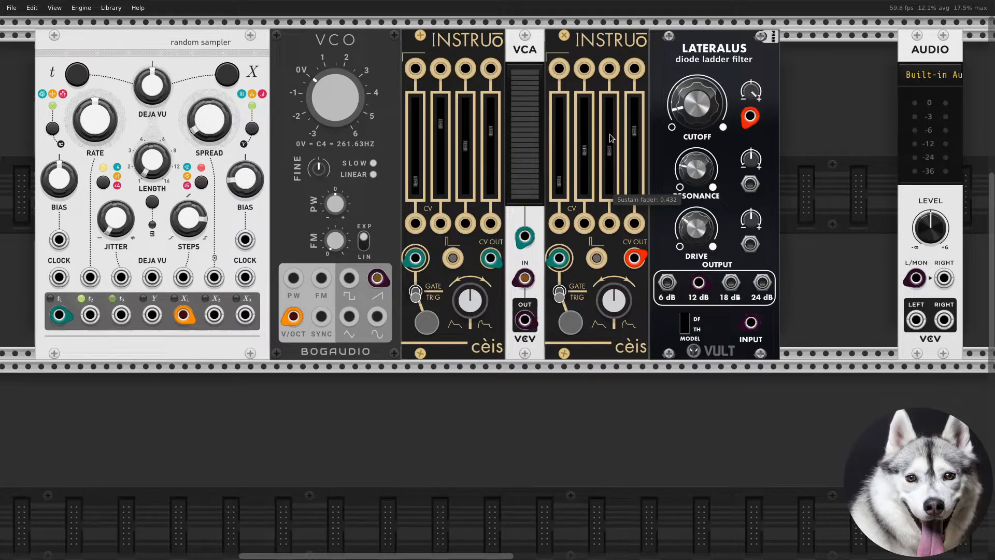
- Search the module browser for graph and place a µGraph module below the Random Sampler
right_click(266, 434)
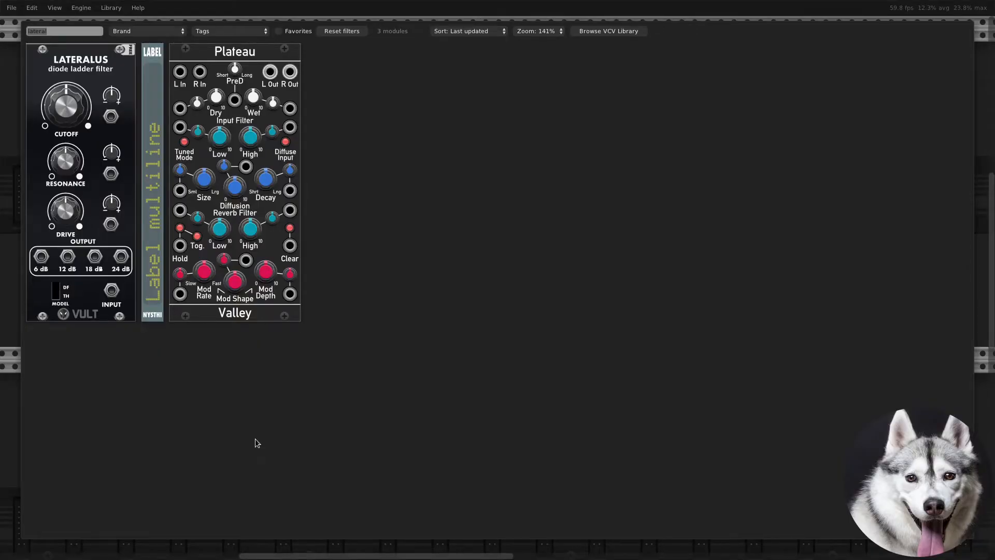
type("graph")
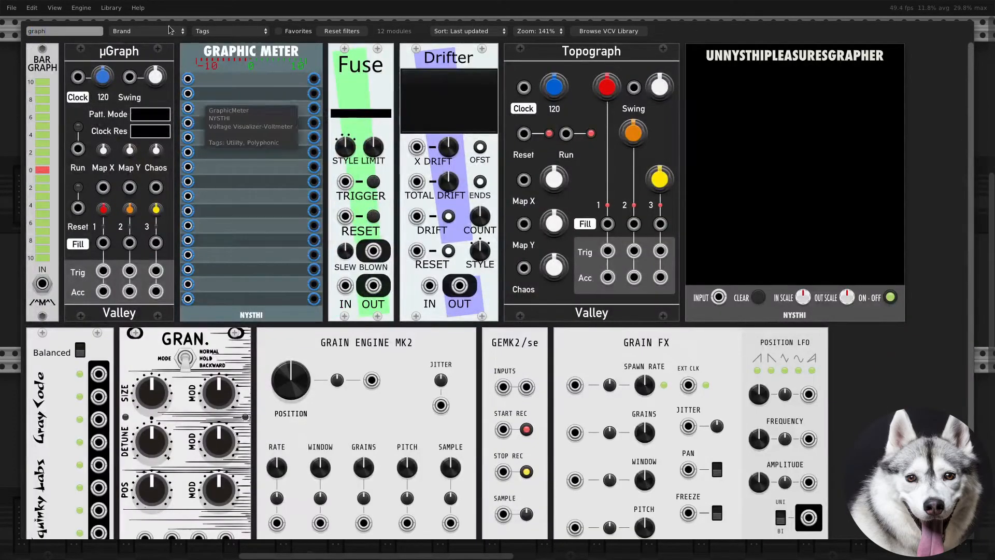
left_click_drag(141, 48, 99, 415)
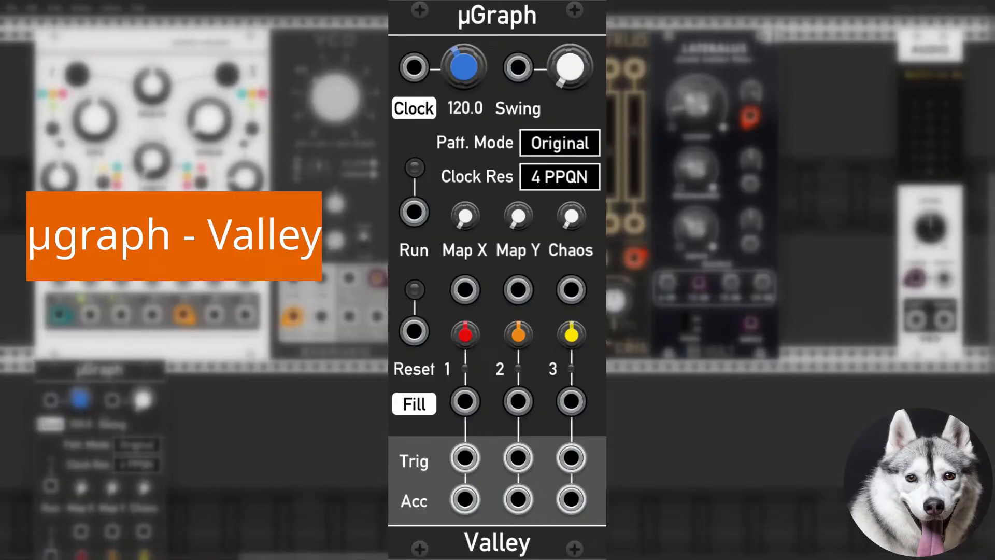
- Patch the Random Sampler's t2 output into the µGraph's clock input
scroll(241, 407, "down", 1)
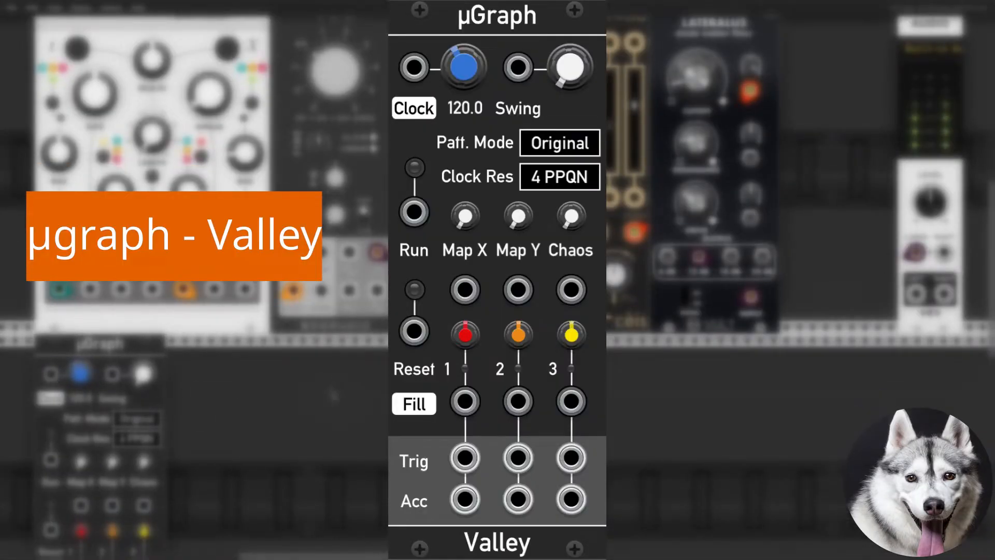
scroll(333, 395, "down", 1)
left_click_drag(333, 395, 365, 343)
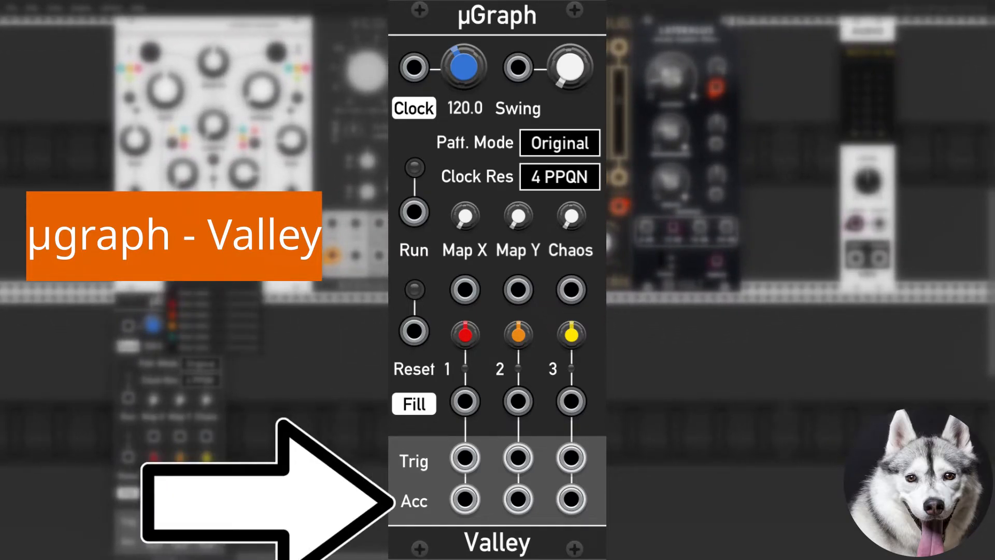
left_click_drag(157, 258, 129, 398)
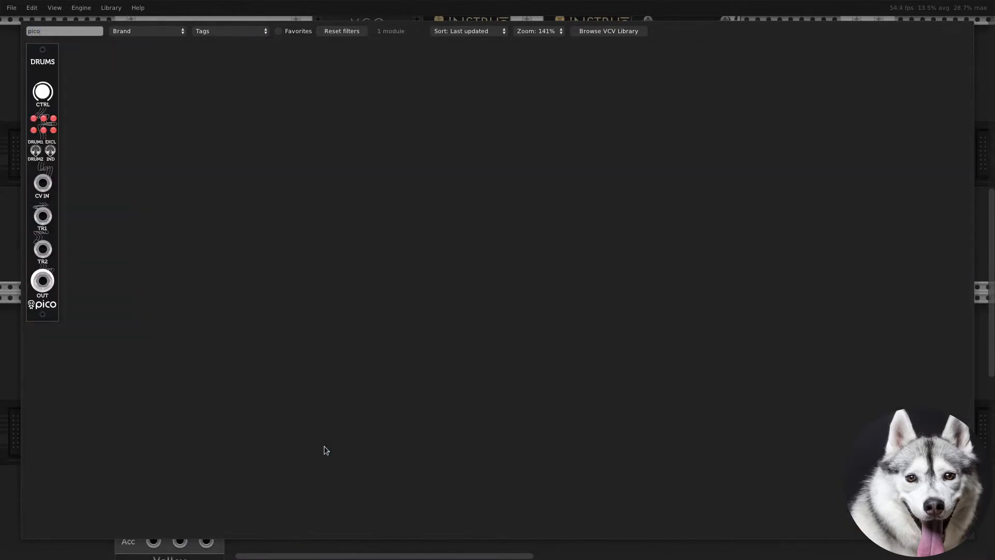
- Place the Pico Drums module beside the µGraph and patch its Trig 1 and Trig 2 outputs into TR1 and TR2
left_click_drag(52, 303, 259, 348)
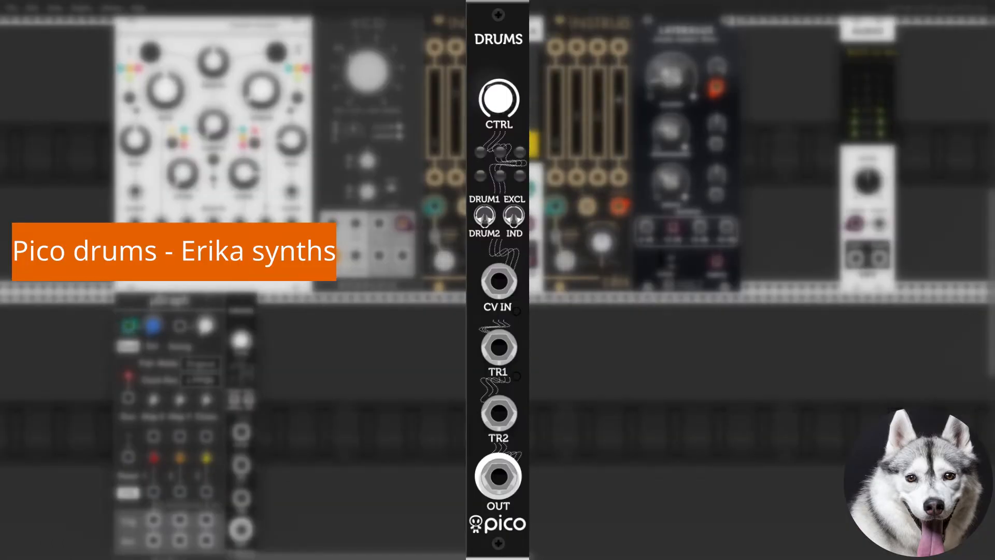
left_click_drag(153, 520, 241, 465)
right_click(180, 520)
left_click_drag(193, 544, 237, 500)
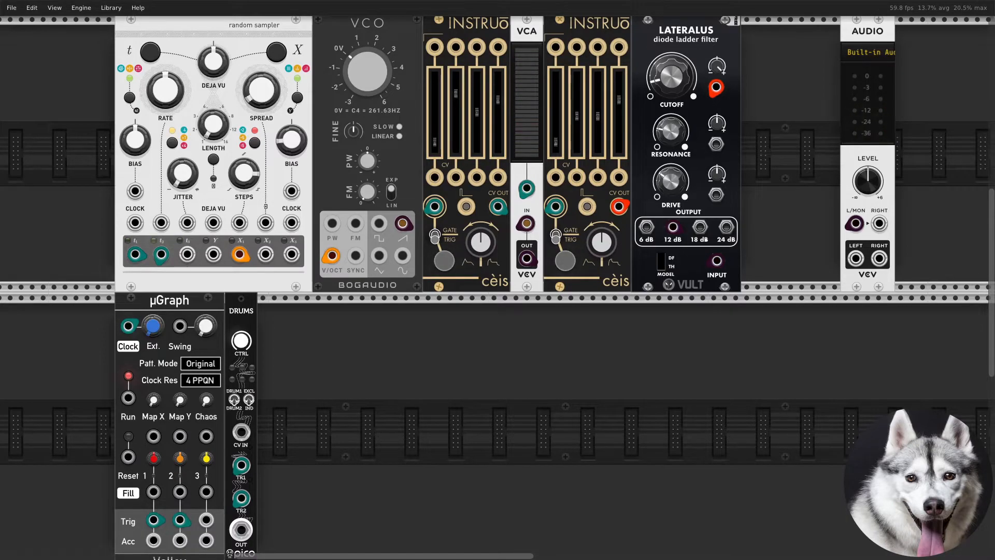
- Search the module browser for mix4 and place the mix4 mixer beside the Pico Drums
right_click(409, 499)
type("mix4")
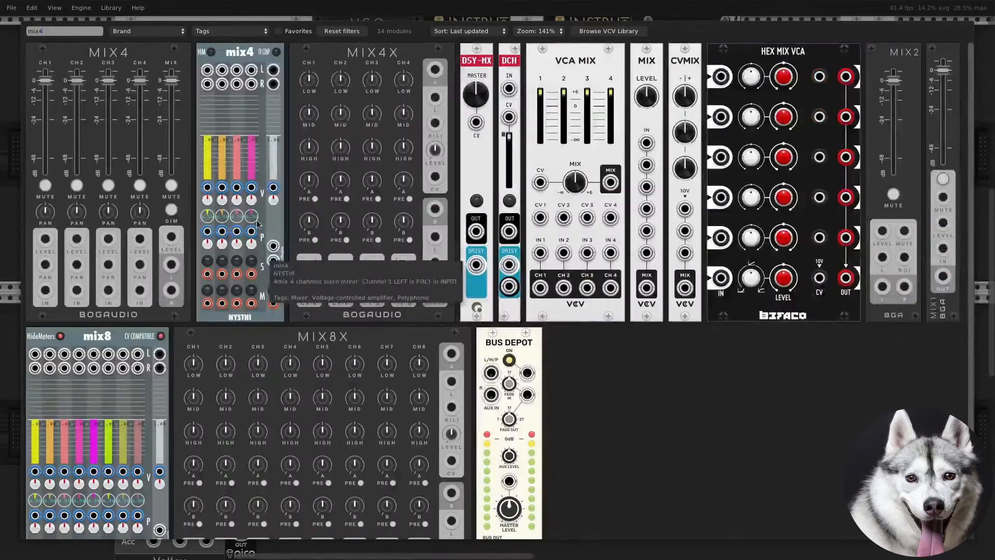
left_click_drag(241, 51, 296, 332)
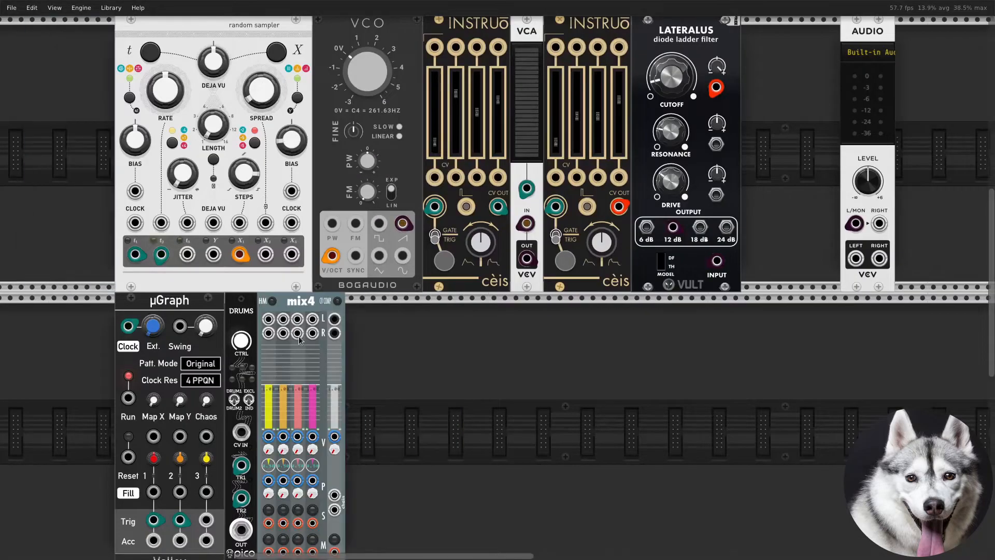
- Patch the Pico Drums output into mix4 channel 2 and move the filter's output cable to mix4 channel 1
right_click(242, 532)
left_click_drag(263, 499, 283, 318)
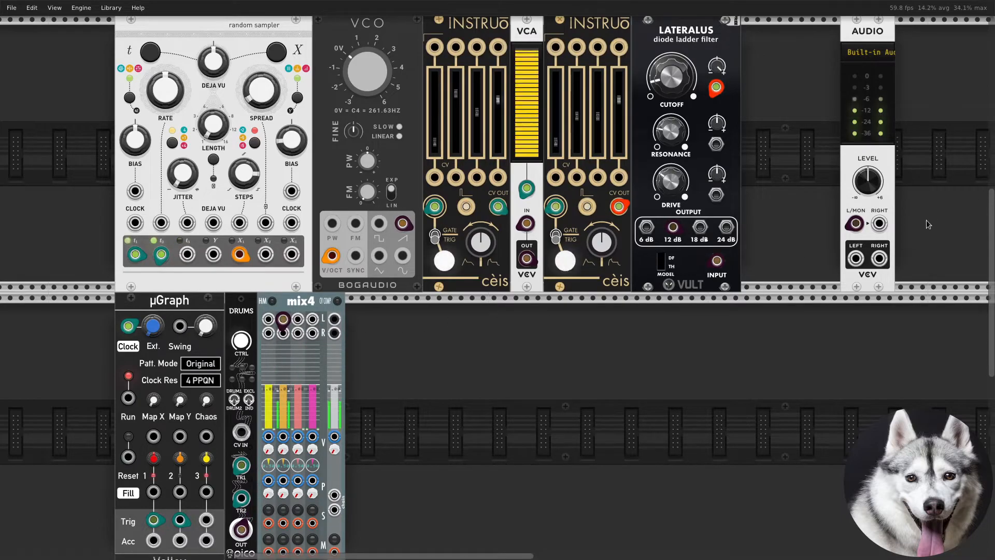
left_click_drag(857, 225, 268, 319)
- Patch mix4's L and R outputs into the Audio module's left and right inputs
right_click(339, 321)
left_click_drag(368, 352, 856, 223)
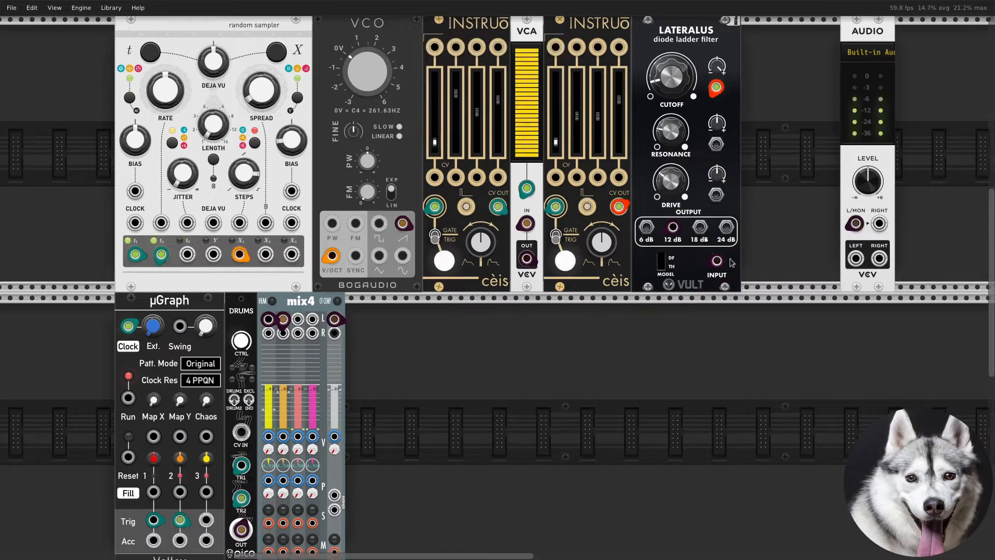
right_click(328, 339)
left_click_drag(362, 363, 879, 224)
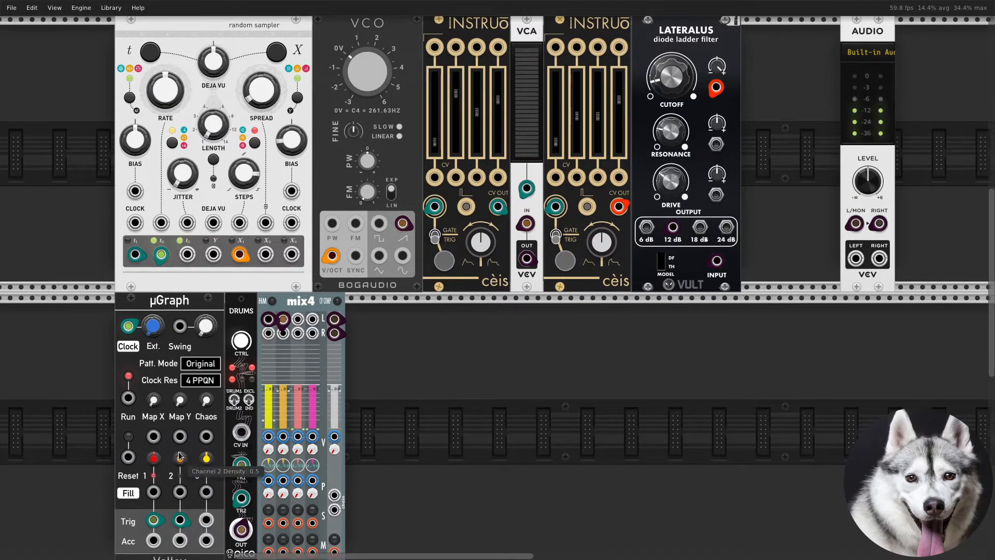
- Raise the Random Sampler's rate to about 0.24 and turn the Pico Drums CTRL encoder
left_click_drag(166, 97, 166, 67)
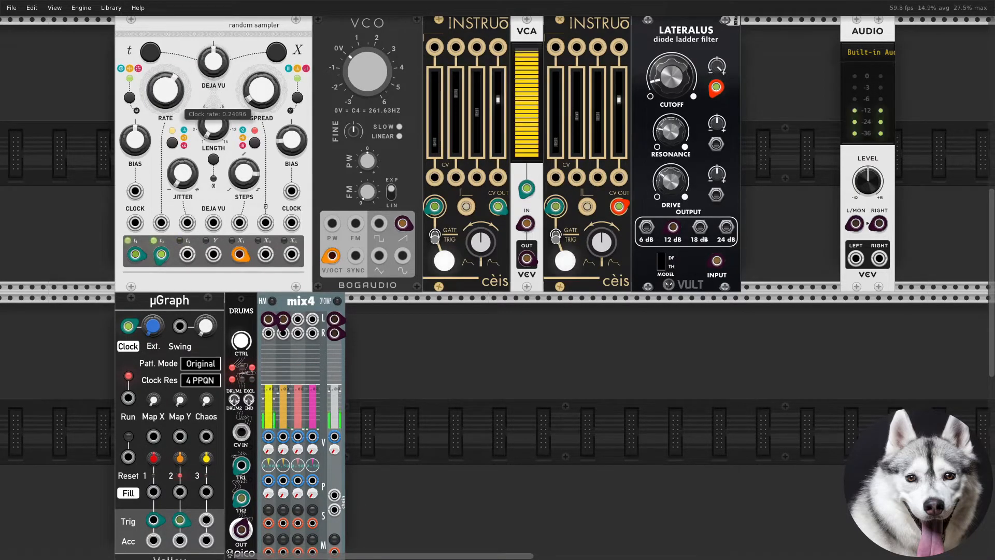
mouse_move(244, 344)
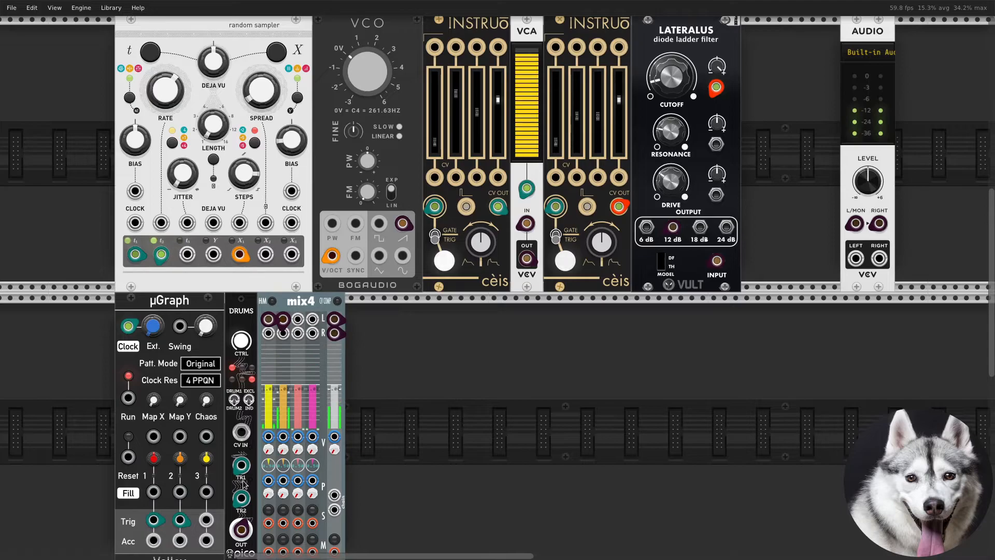
left_click_drag(243, 344, 244, 419)
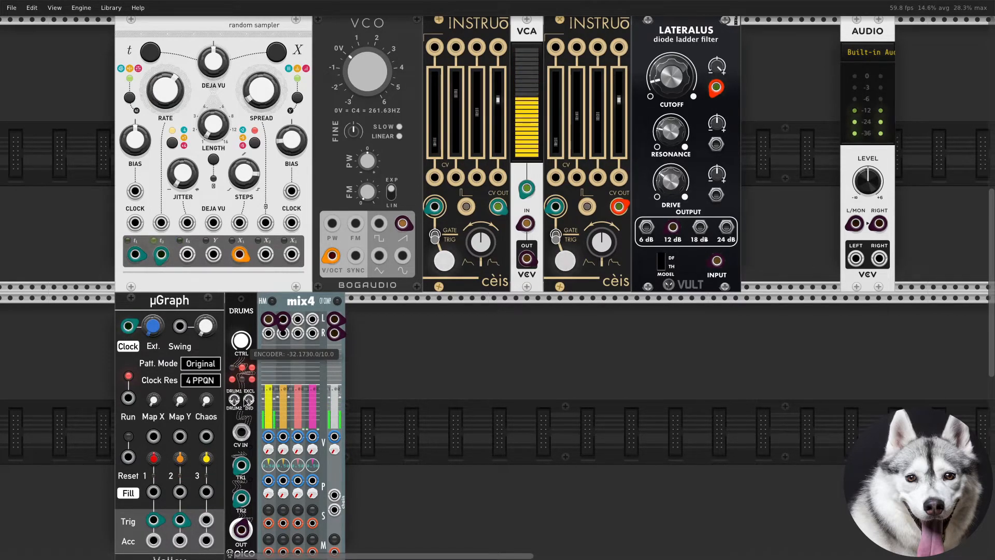
- Adjust the µGraph's channel density and Map X knobs
left_click_drag(152, 459, 179, 473)
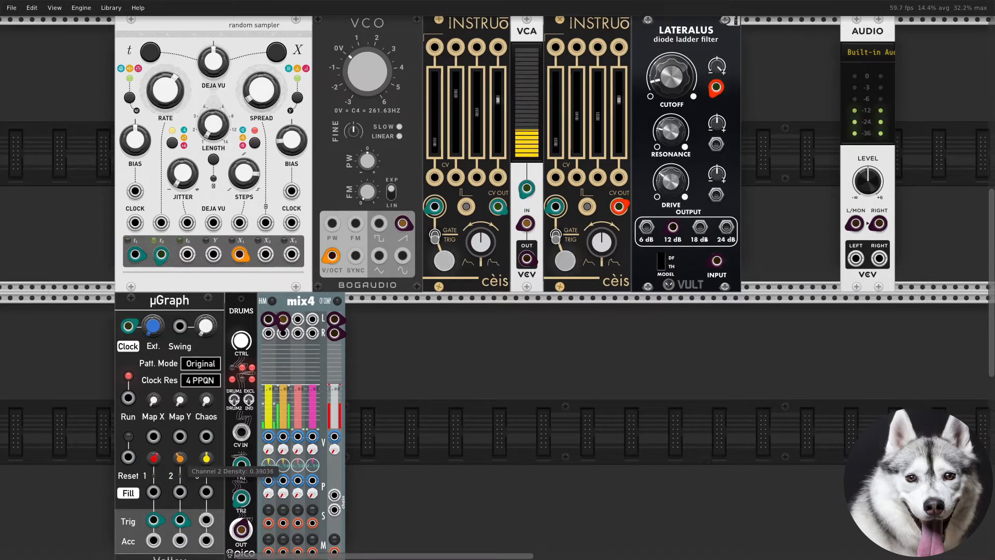
left_click_drag(153, 400, 180, 414)
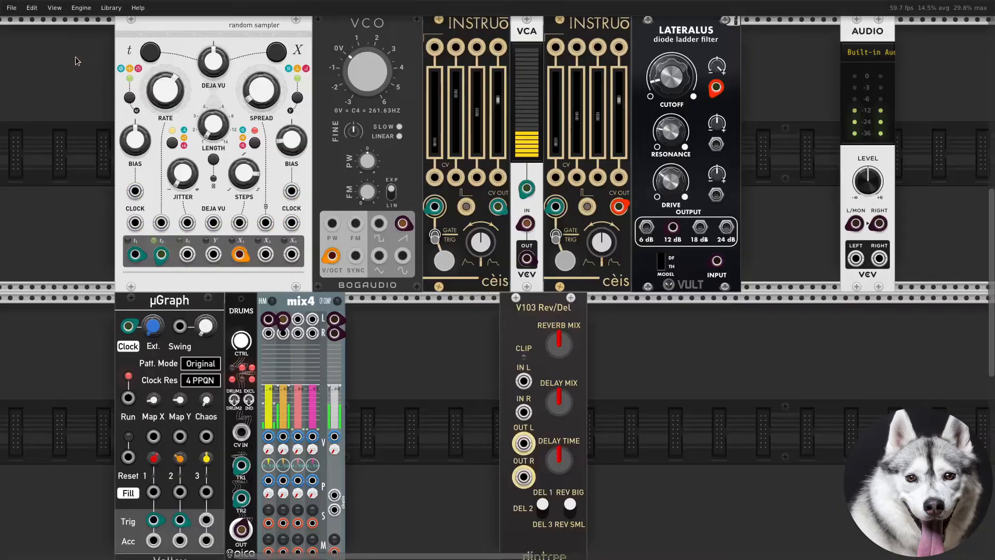
- Place a V103 Rev/Del module after the Pico Drums and move mix4 to its right
left_click_drag(545, 380, 391, 380)
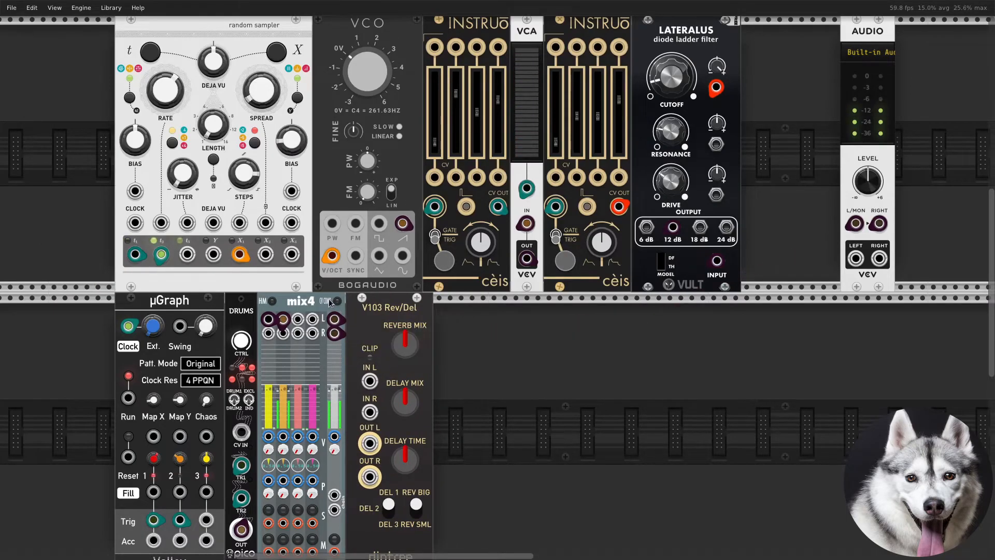
left_click_drag(311, 307, 467, 311)
- Patch the Pico Drums output into the V103's IN L input
scroll(303, 417, "down", 1)
right_click(247, 506)
left_click_drag(282, 476, 369, 355)
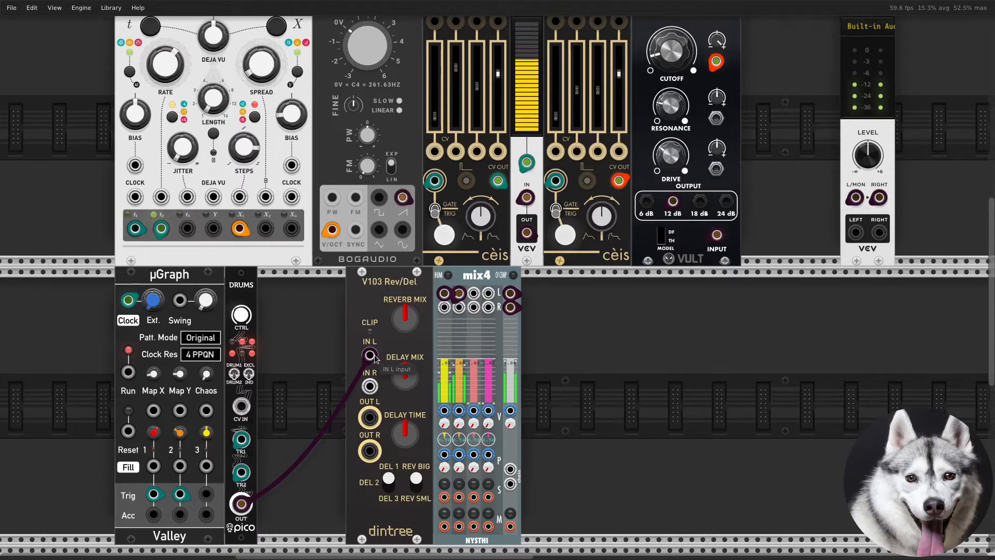
- Patch the V103's OUT L output into a mix4 channel input
right_click(370, 450)
left_click(358, 430)
right_click(371, 418)
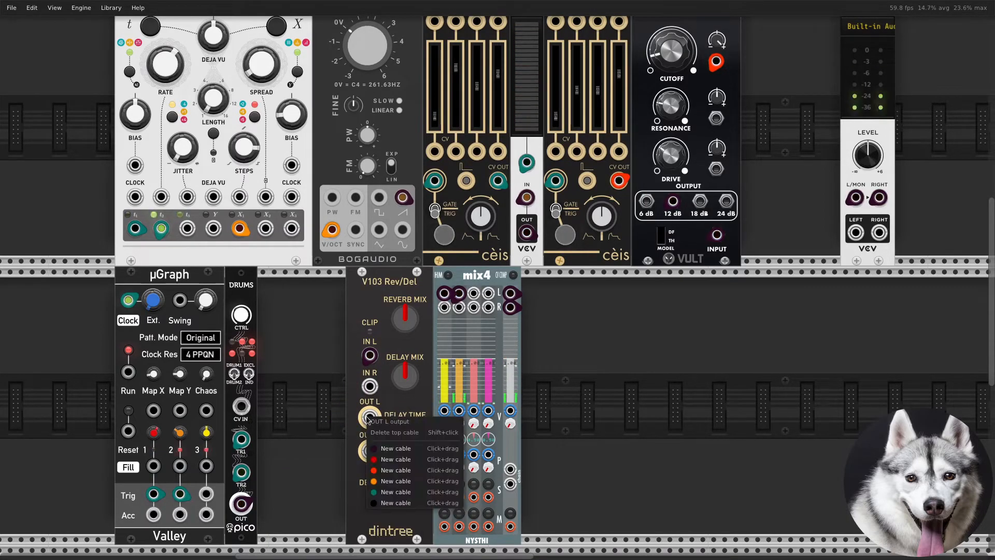
left_click_drag(387, 450, 473, 293)
- Lower the V103's delay mix and slightly raise its reverb mix
left_click_drag(405, 372, 404, 398)
left_click_drag(404, 318, 404, 310)
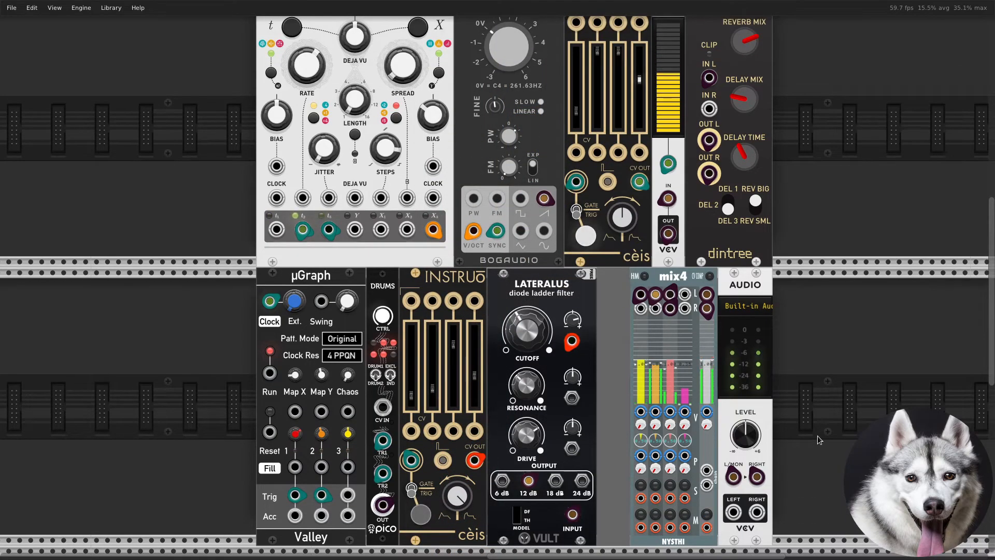
scroll(816, 435, "down", 2)
left_click_drag(869, 400, 797, 393)
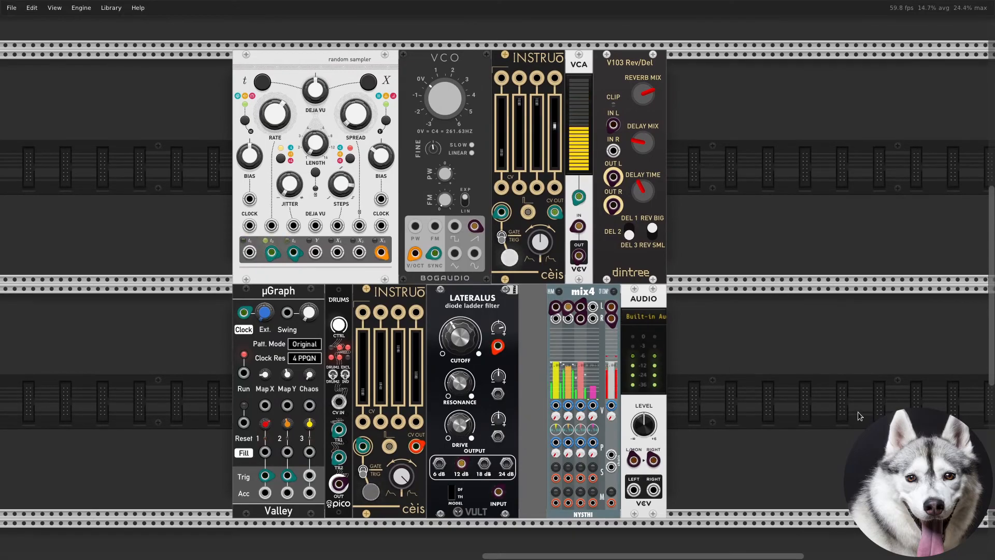